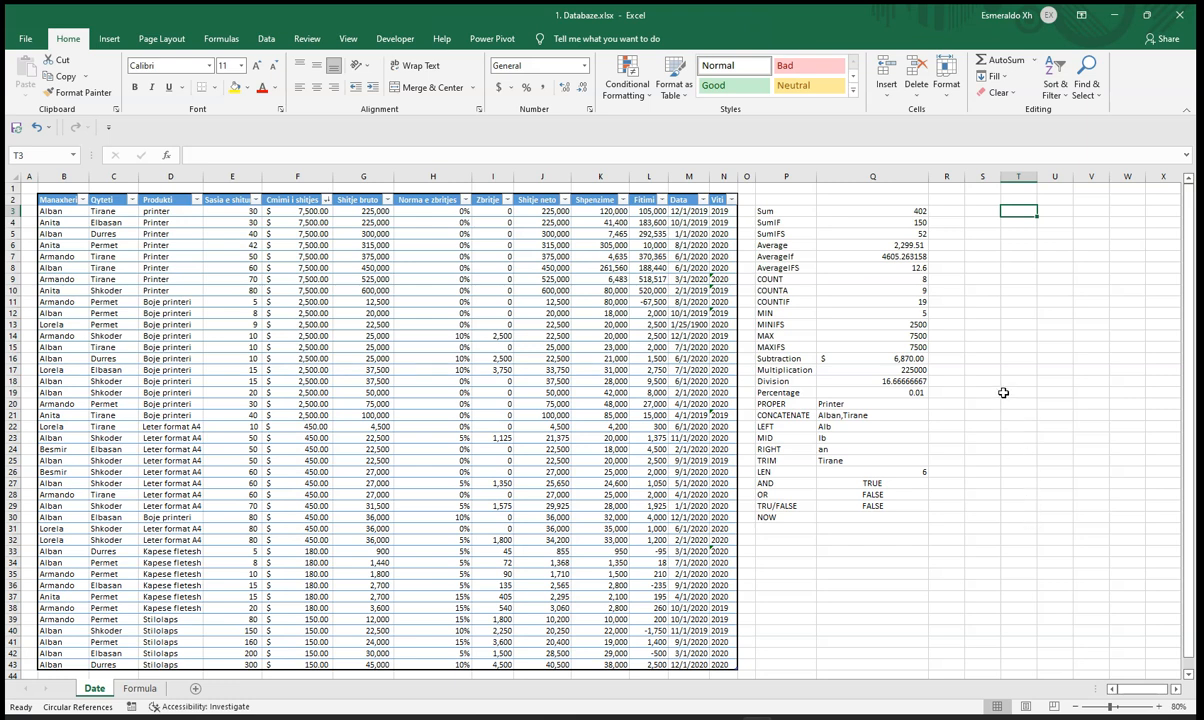
Enter the formula =NOW() in cell Q30, beside the NOW label
{"action": "left_click", "coordinate": [864, 516]}
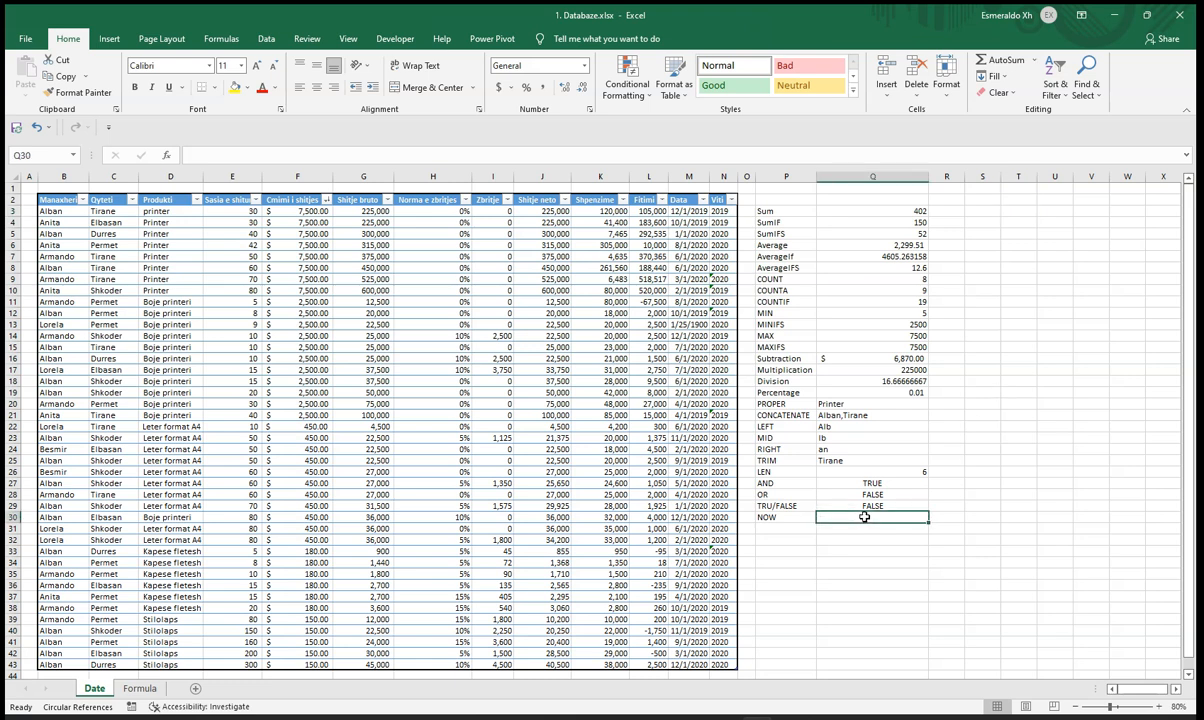
{"action": "type", "text": "=NOW"}
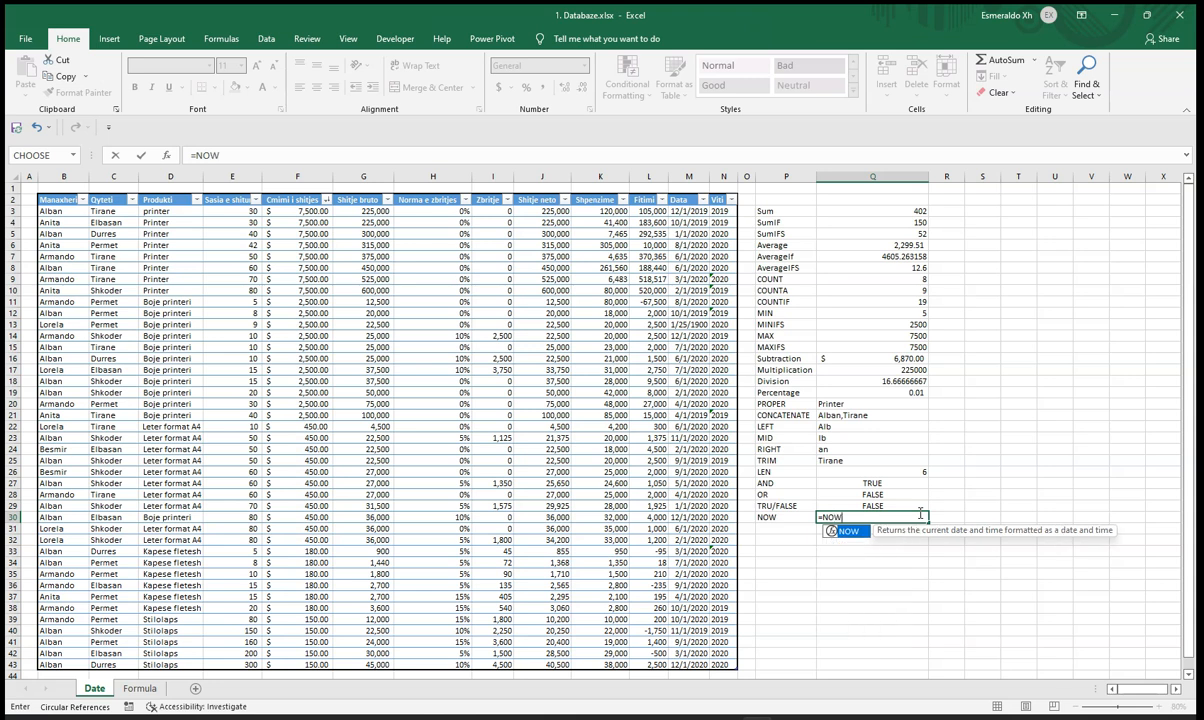
{"action": "key", "text": "Tab"}
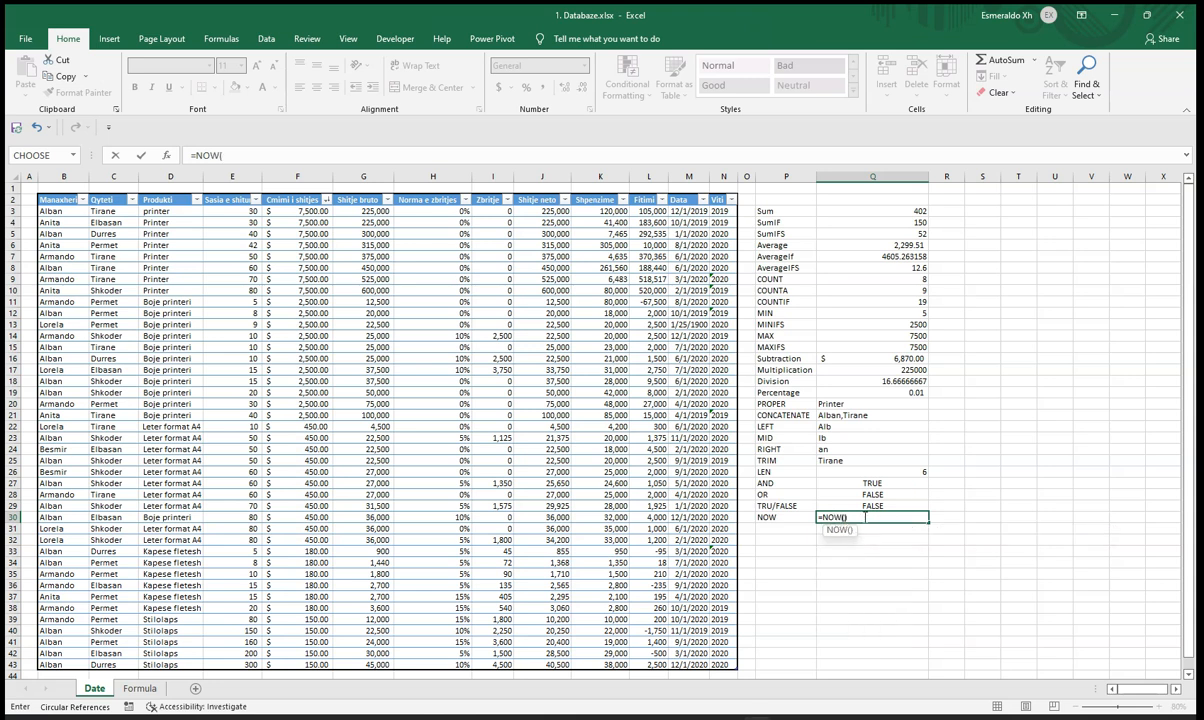
{"action": "key", "text": "Return"}
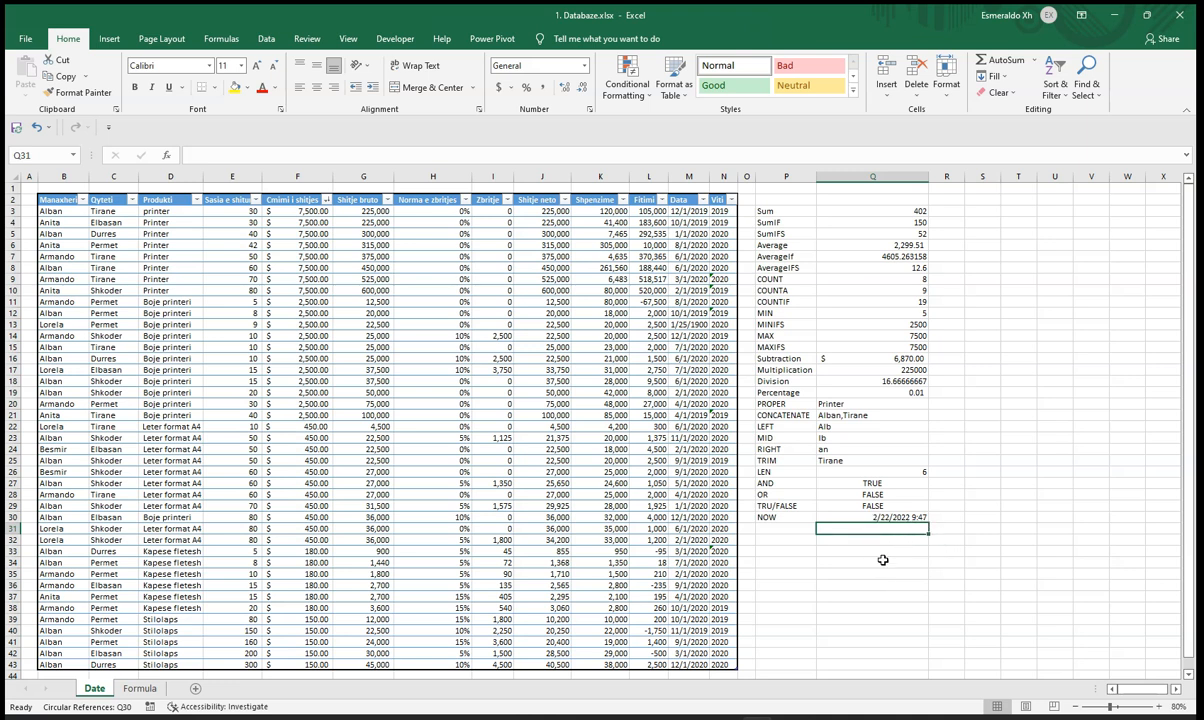
Enter =Q30+1 in Q31 to add one day, and fill the formula down through Q59
{"action": "type", "text": "="}
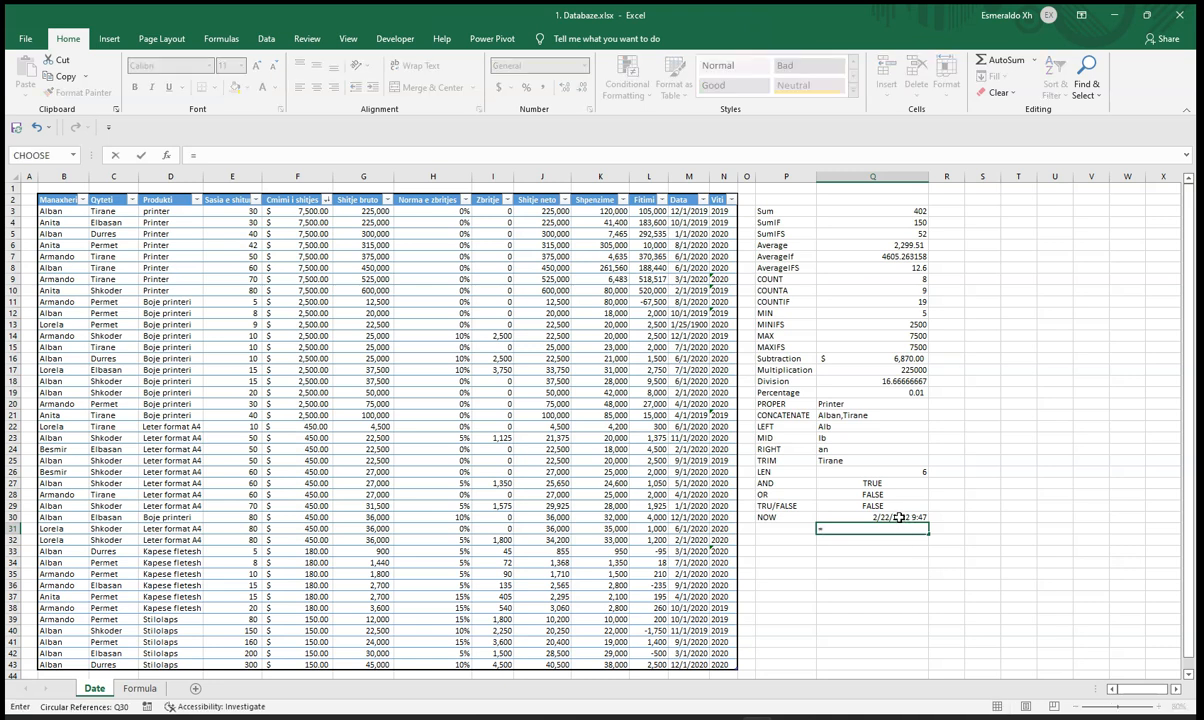
{"action": "left_click", "coordinate": [926, 519]}
{"action": "type", "text": "+1"}
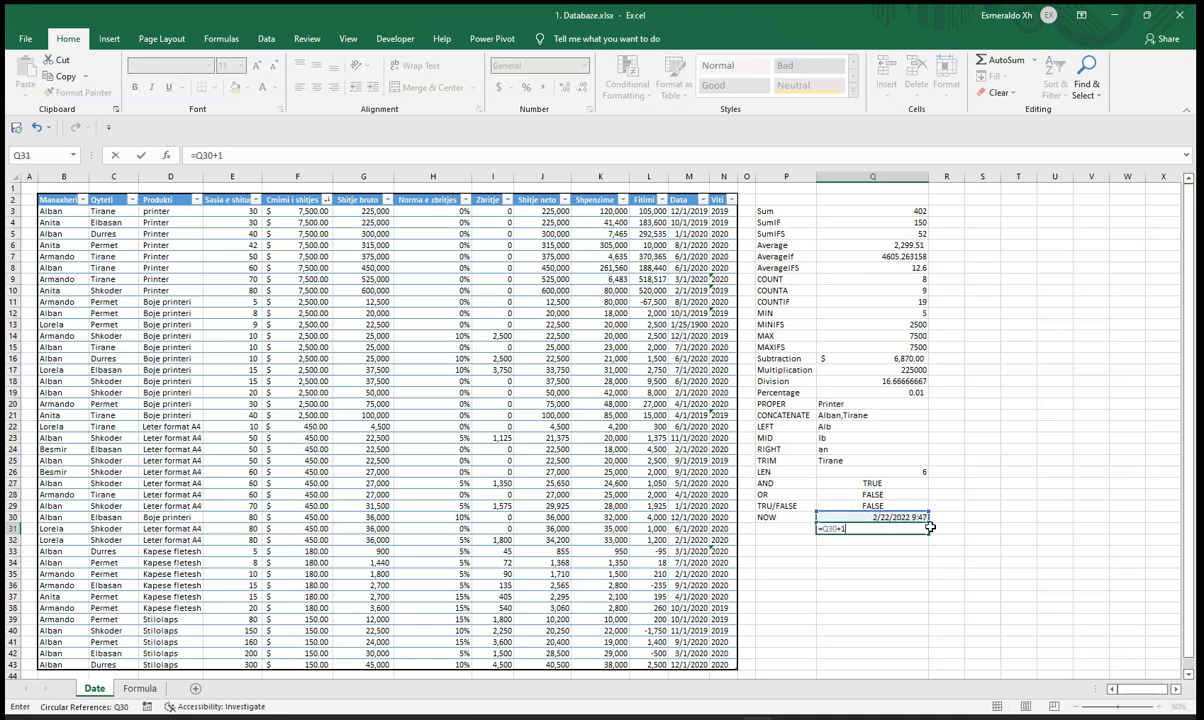
{"action": "key", "text": "ctrl+Return"}
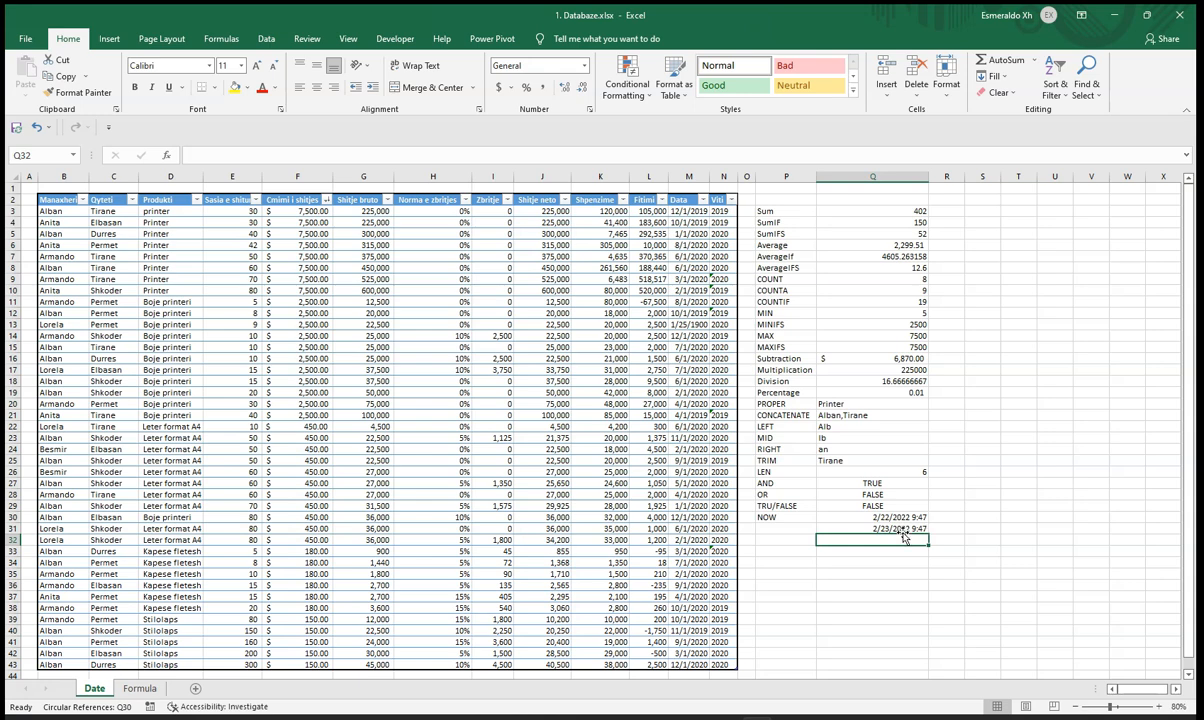
{"action": "left_click_drag", "start_coordinate": [926, 538], "coordinate": [901, 590]}
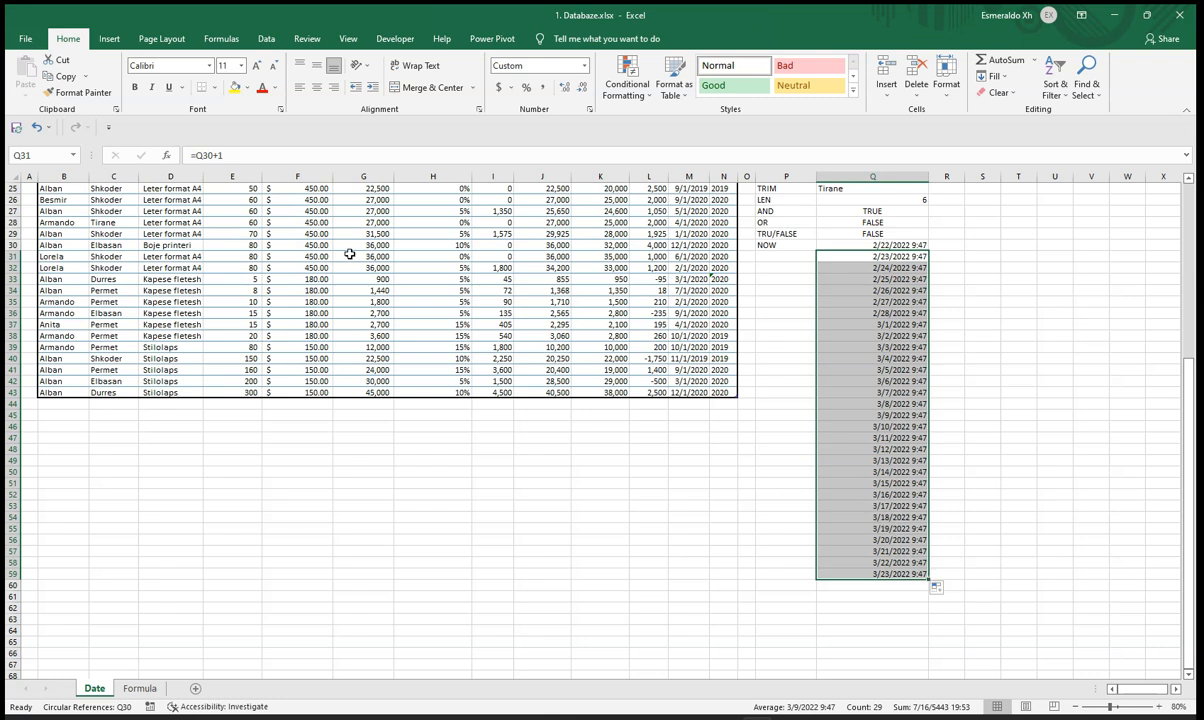
Undo the date fill and clear the formula from Q31
{"action": "left_click", "coordinate": [36, 127]}
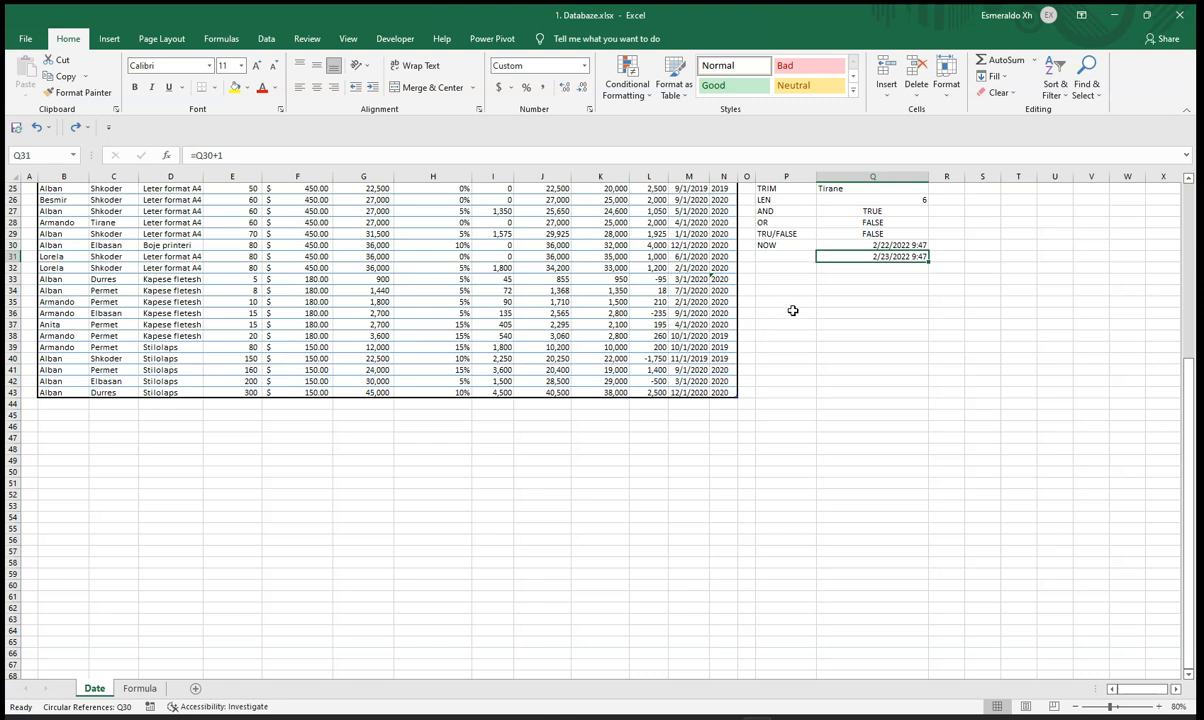
{"action": "key", "text": "BackSpace"}
{"action": "left_click", "coordinate": [883, 290]}
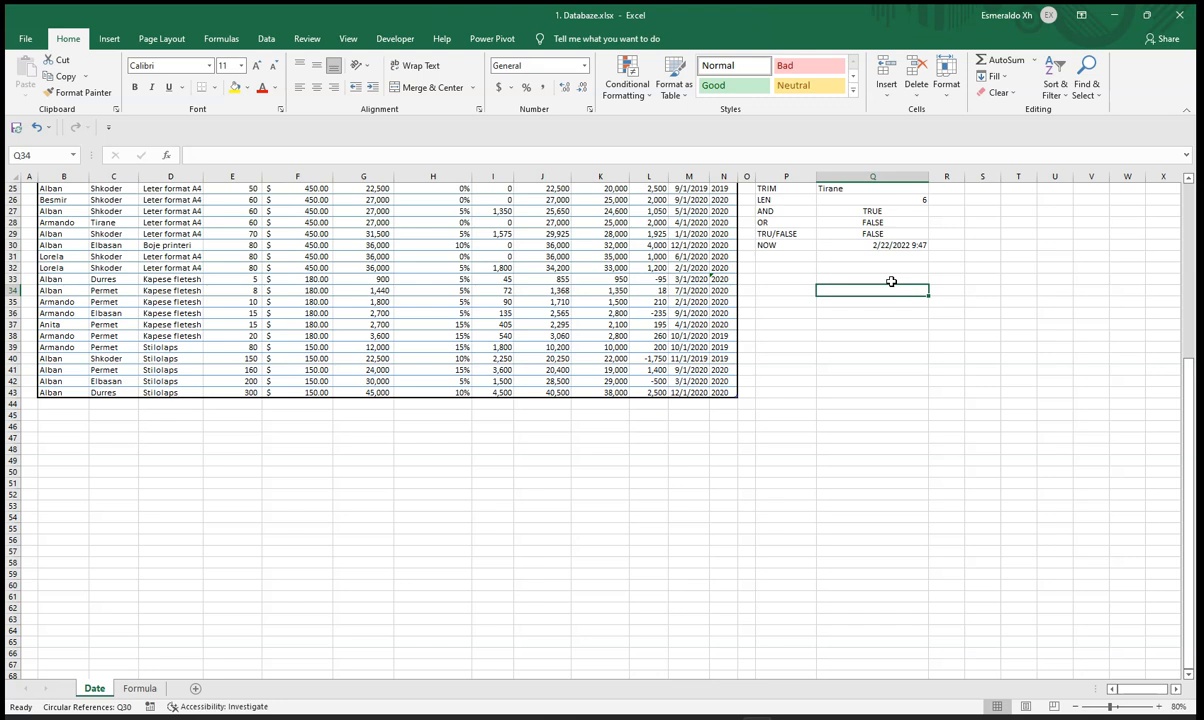
Label P31 TIME and enter a TIME formula in Q31 with hour 10, minute 12 and second 15
{"action": "left_click", "coordinate": [793, 256]}
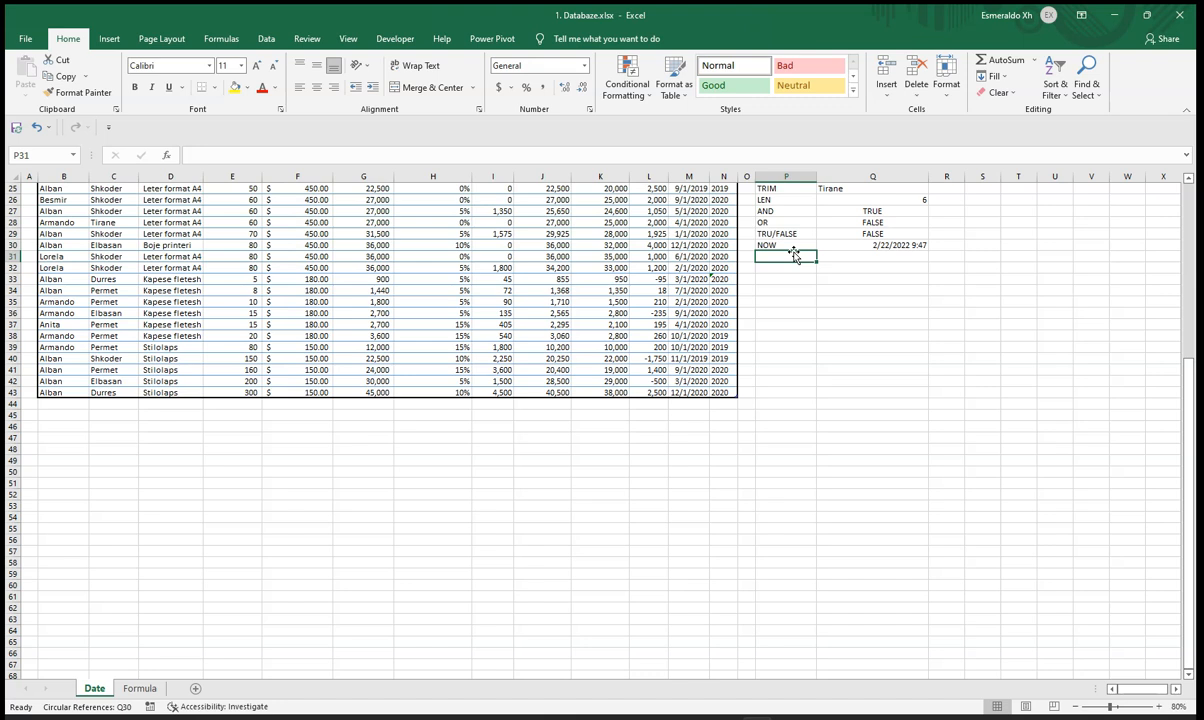
{"action": "type", "text": "TIME"}
{"action": "key", "text": "Tab"}
{"action": "type", "text": "="}
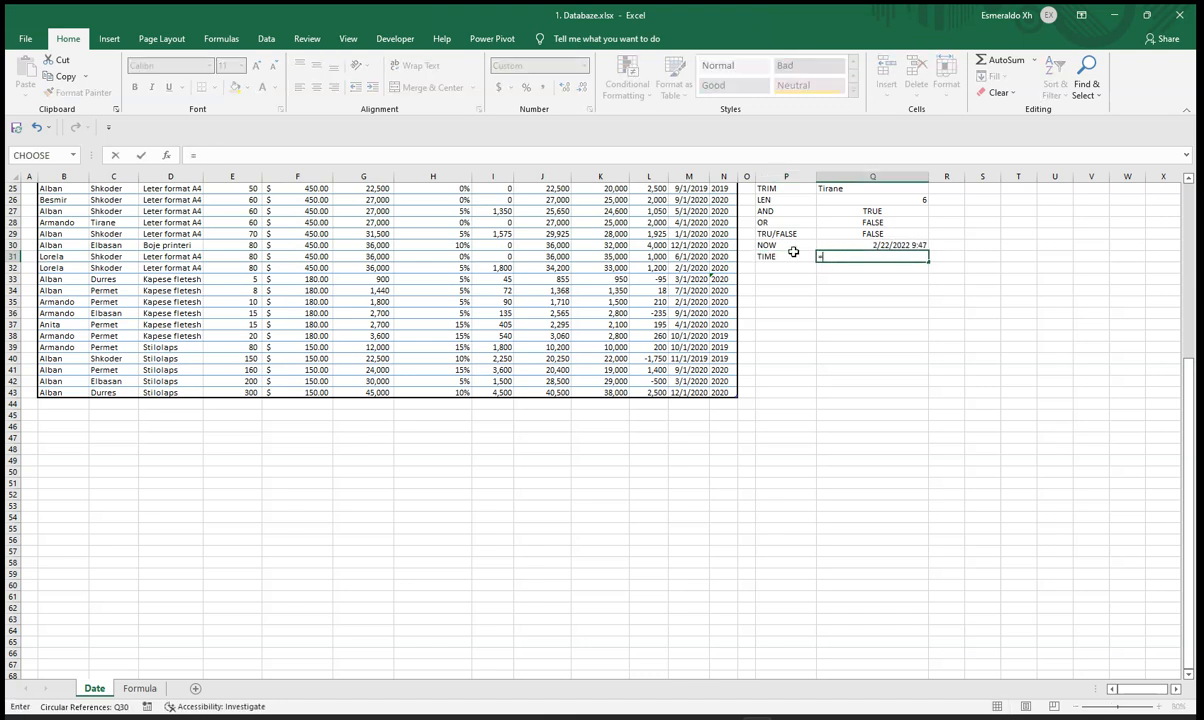
{"action": "type", "text": "TIME"}
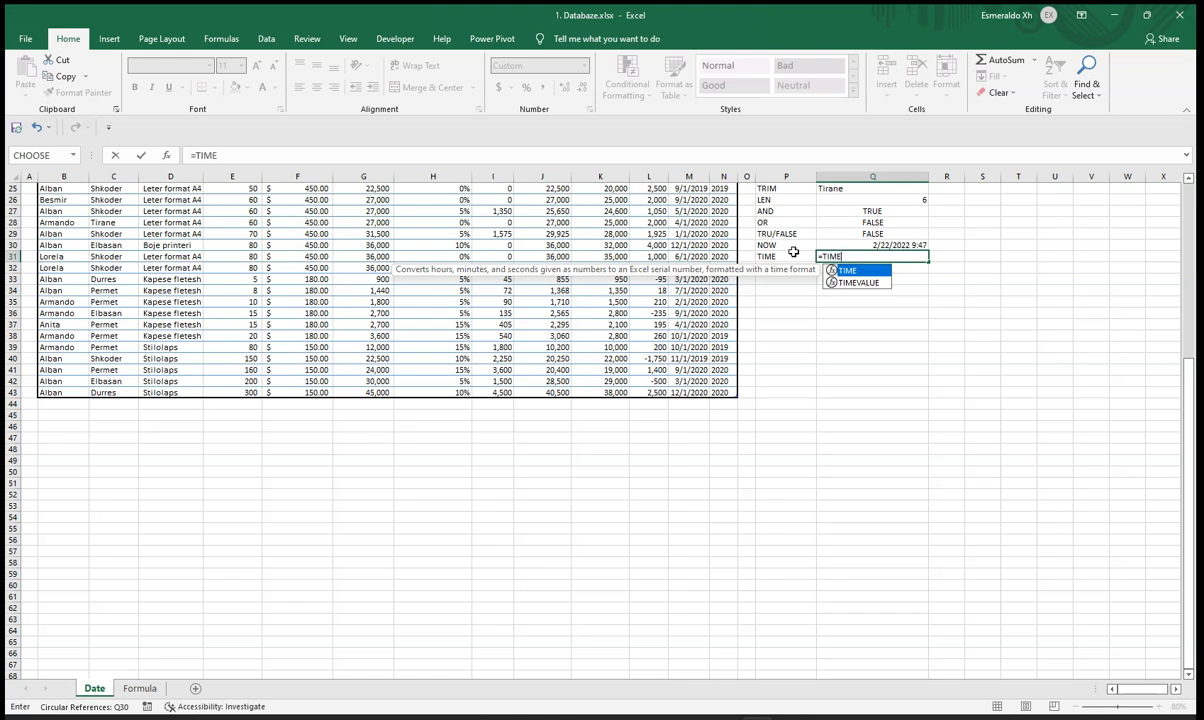
{"action": "double_click", "coordinate": [848, 270]}
{"action": "type", "text": "10,12,15"}
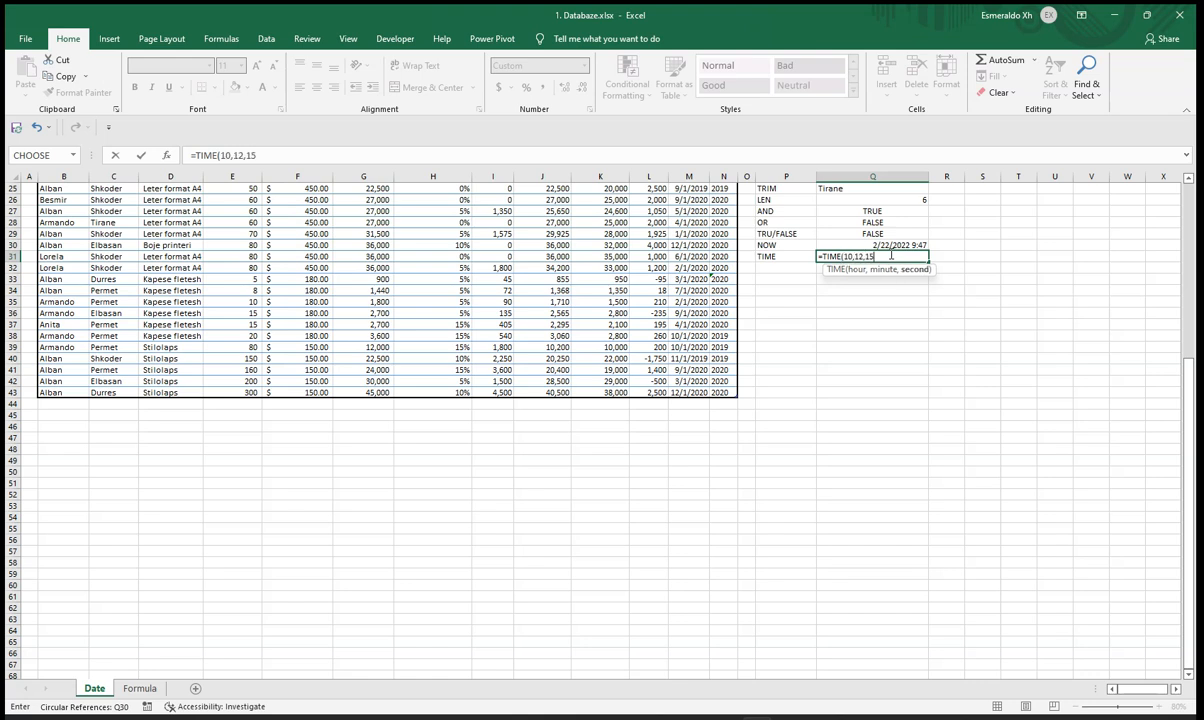
{"action": "key", "text": "Return"}
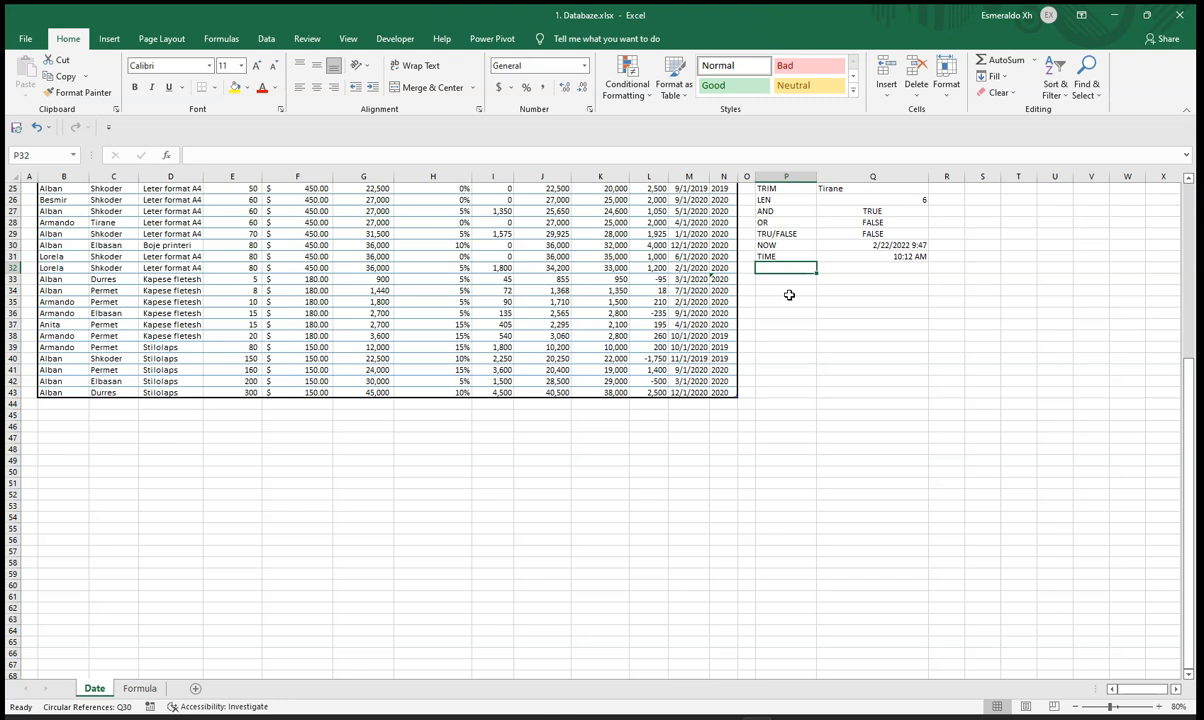
Enter the formula =Q31+1 in Q32, below the TIME result
{"action": "left_click", "coordinate": [915, 255]}
{"action": "left_click", "coordinate": [898, 268]}
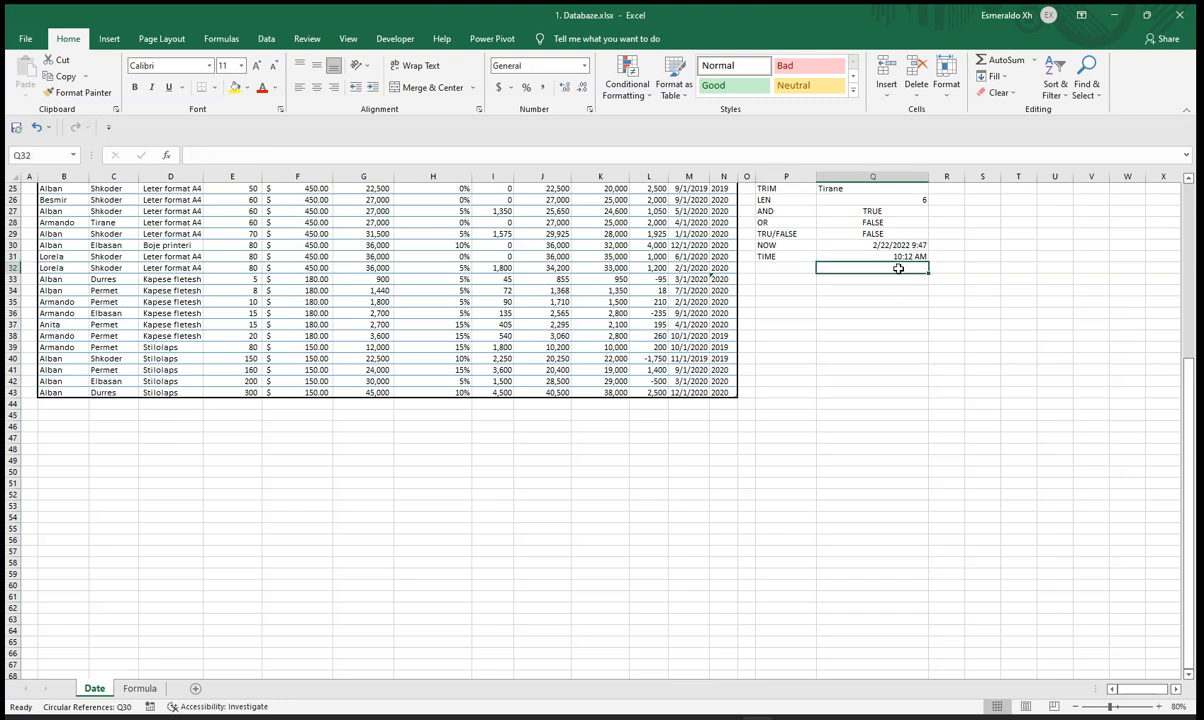
{"action": "type", "text": "="}
{"action": "key", "text": "Up"}
{"action": "type", "text": "+1"}
{"action": "key", "text": "Return"}
Fill the Q32 formula down through Q45 and change the fill option to Fill Formatting Only
{"action": "left_click", "coordinate": [909, 259]}
{"action": "left_click", "coordinate": [912, 268]}
{"action": "left_click_drag", "start_coordinate": [927, 272], "coordinate": [933, 420]}
{"action": "left_click", "coordinate": [941, 432]}
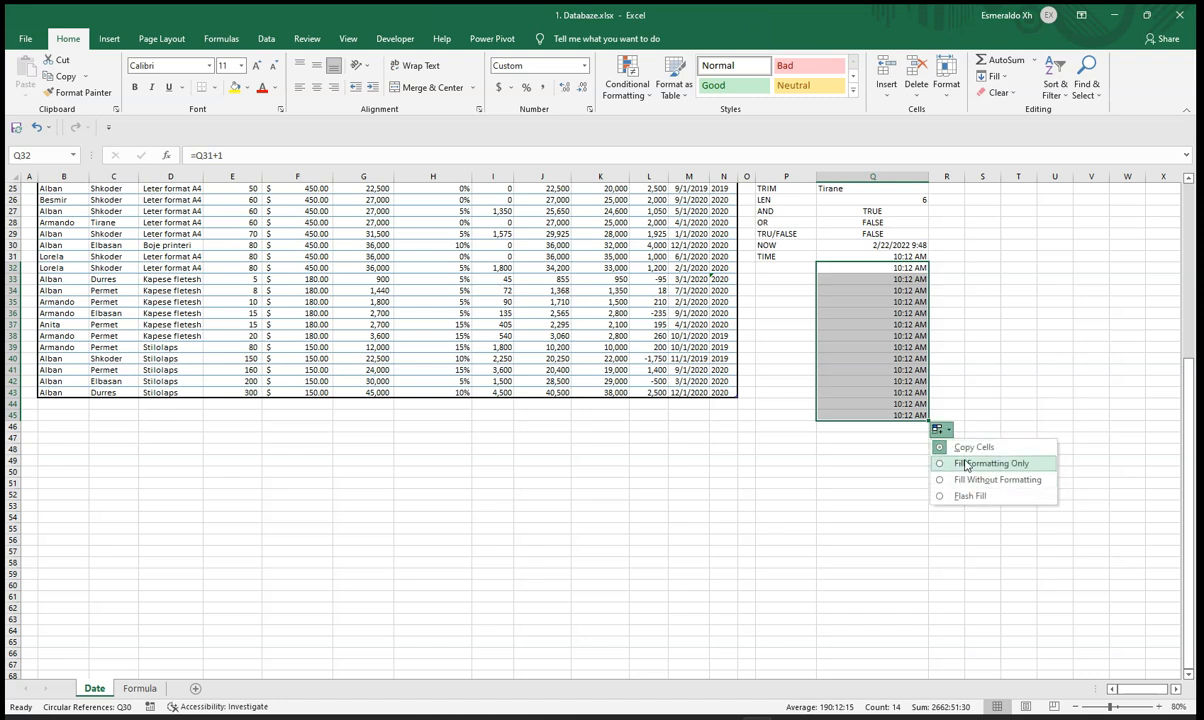
{"action": "left_click", "coordinate": [962, 463]}
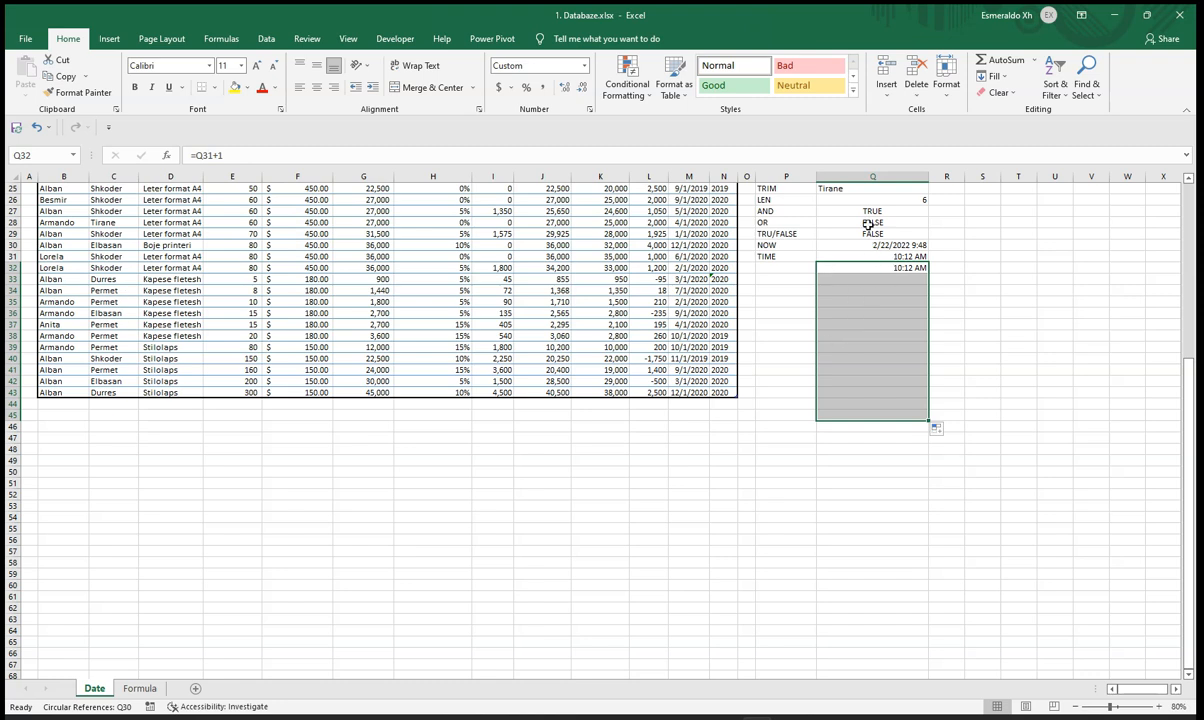
Clear the trial formula from Q32
{"action": "left_click", "coordinate": [912, 268]}
{"action": "key", "text": "Delete"}
{"action": "left_click", "coordinate": [885, 324]}
{"action": "left_click", "coordinate": [835, 336]}
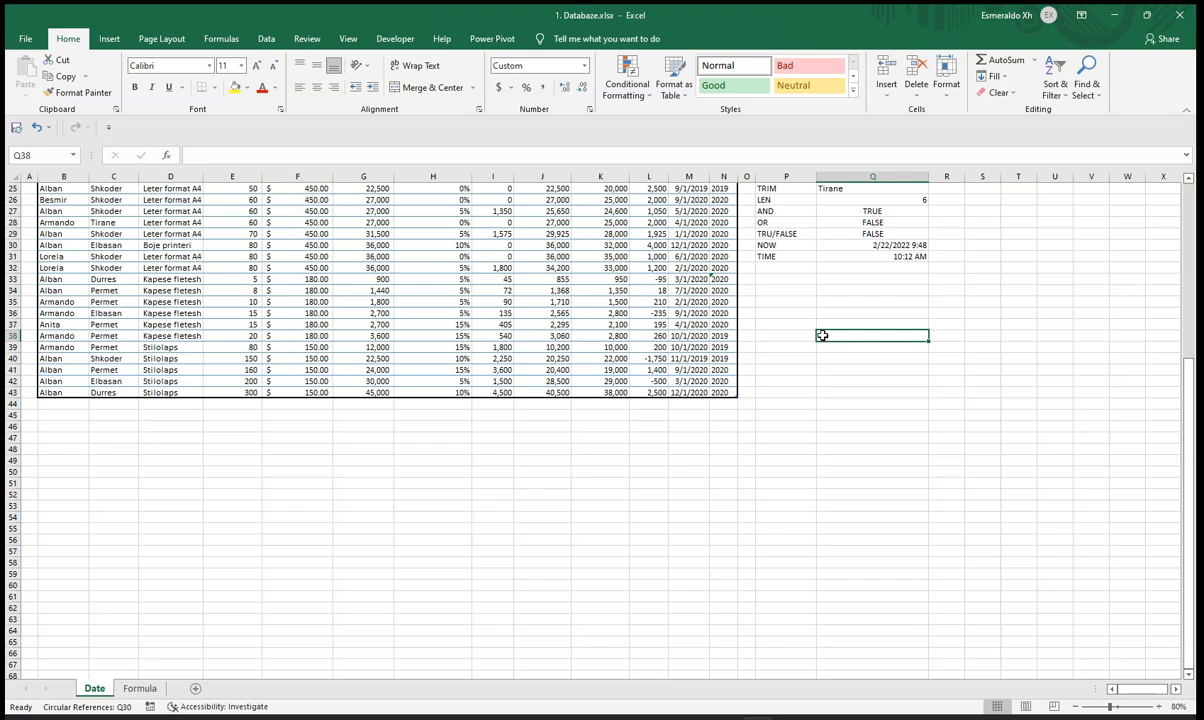
Label cell P32 IF, below the TIME label
{"action": "left_click", "coordinate": [803, 267]}
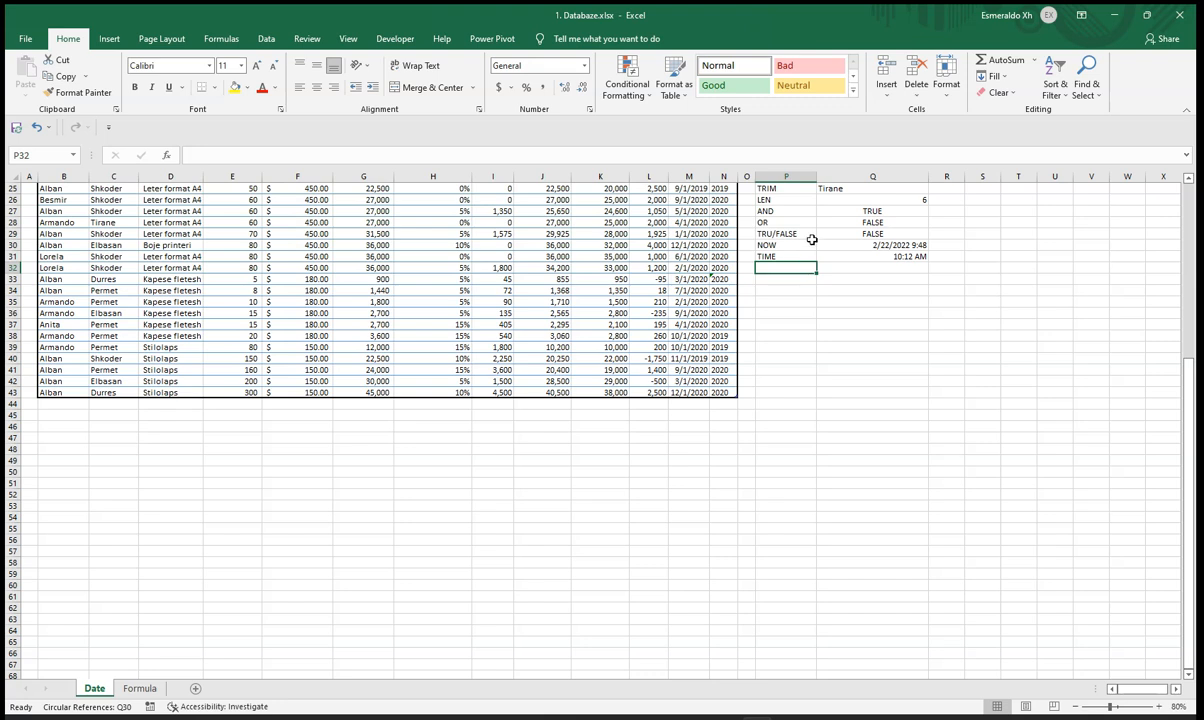
{"action": "type", "text": "IF"}
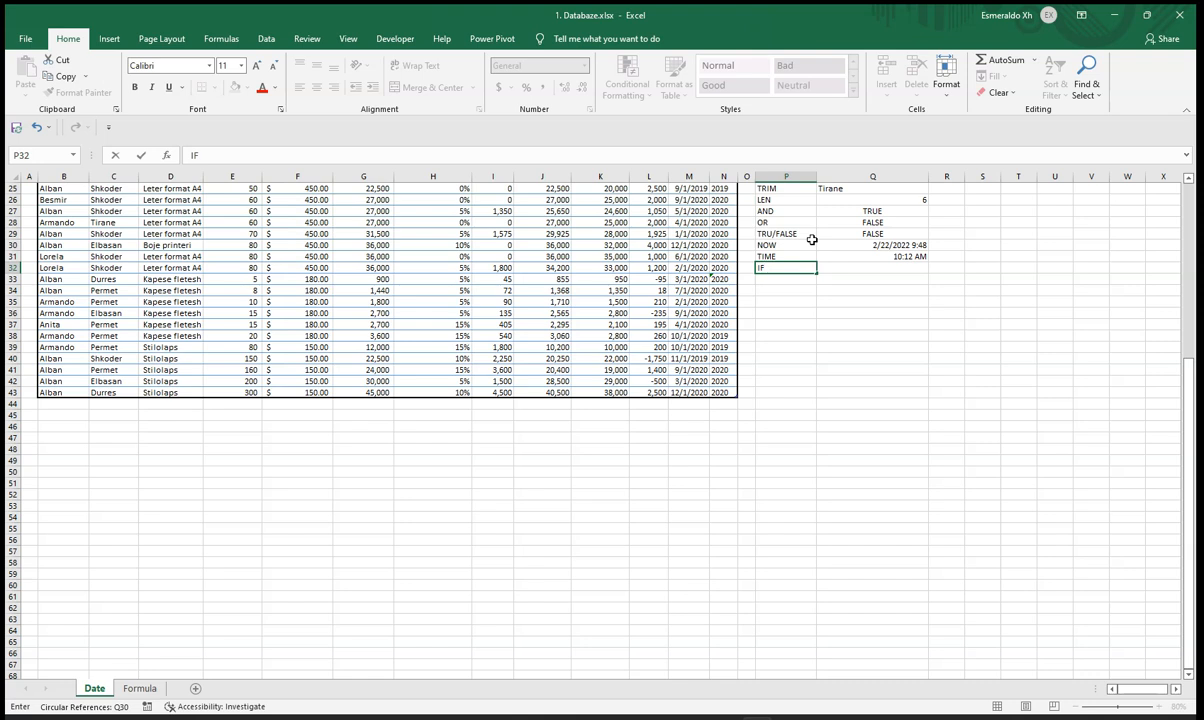
{"action": "key", "text": "Tab"}
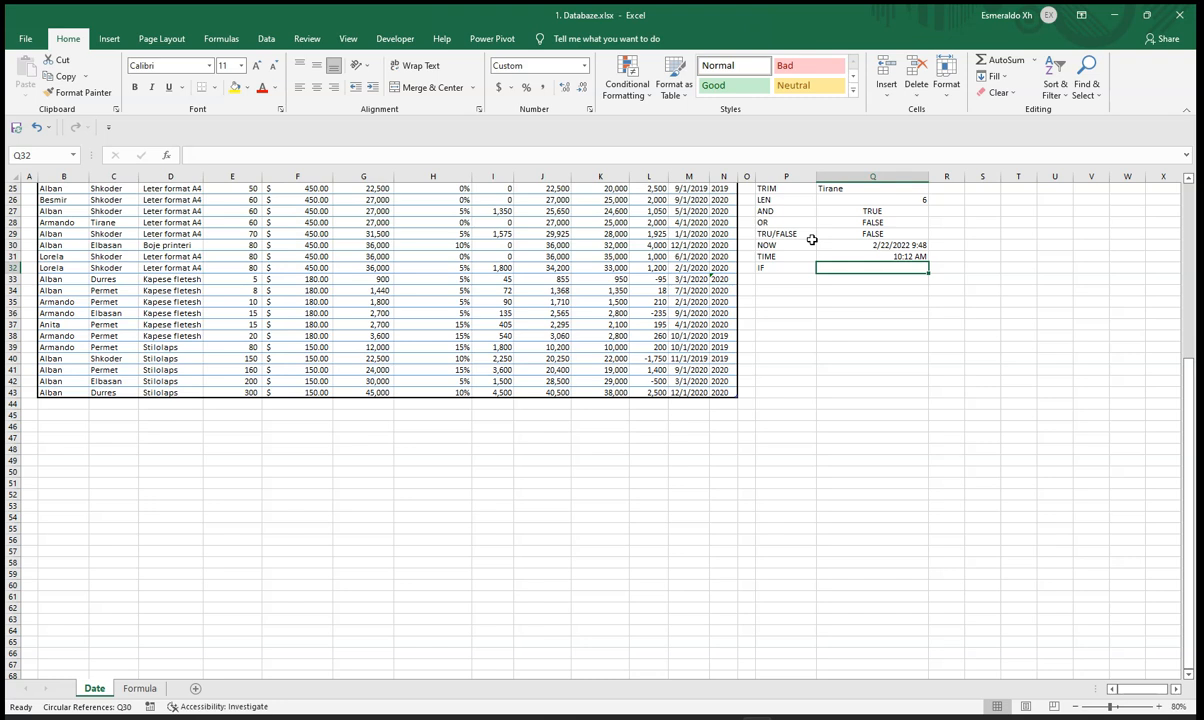
Enter an IF formula in Q32 testing E3>40, returning "MBETET NE PUNE" when true and "PUSHOHET NGA PUNA" when false
{"action": "scroll", "coordinate": [757, 383], "scroll_direction": "up", "scroll_amount": 5}
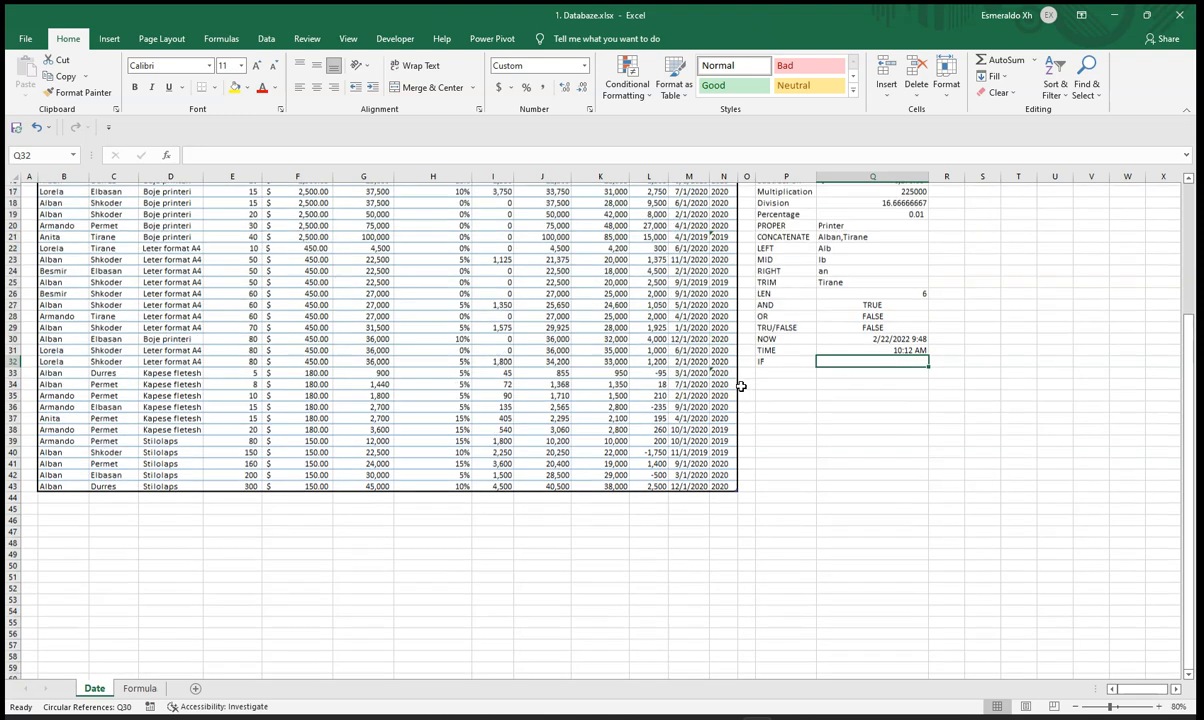
{"action": "scroll", "coordinate": [757, 383], "scroll_direction": "up", "scroll_amount": 3}
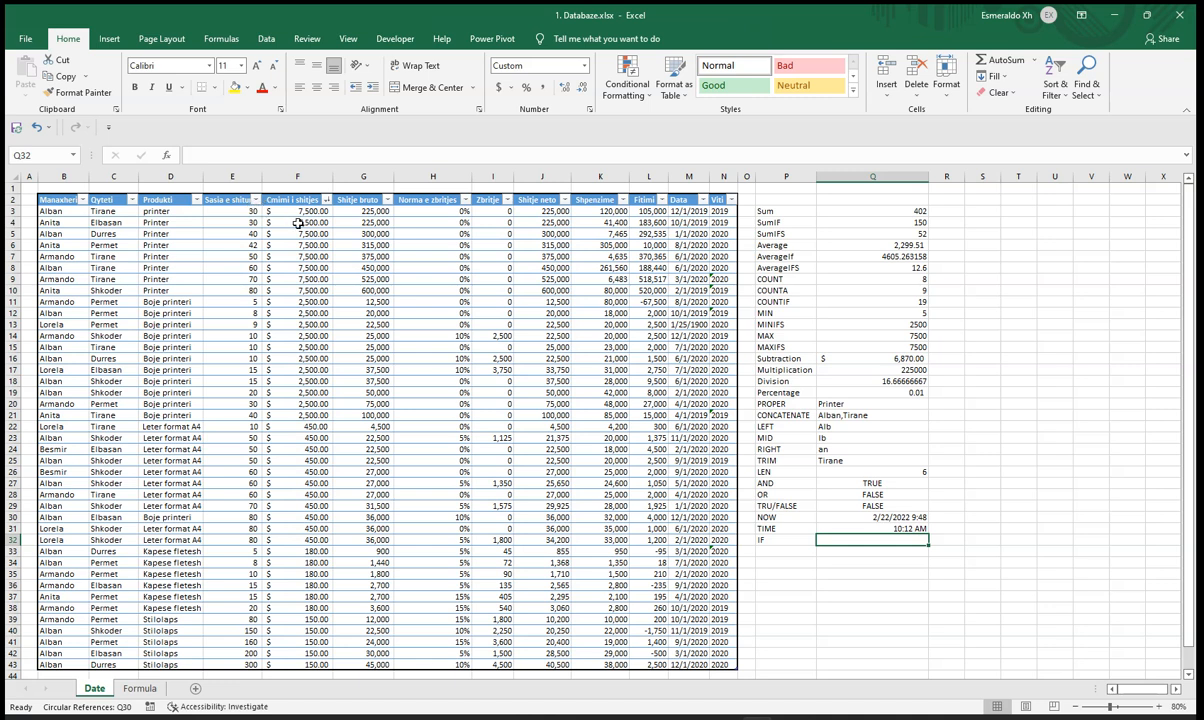
{"action": "type", "text": "=IF"}
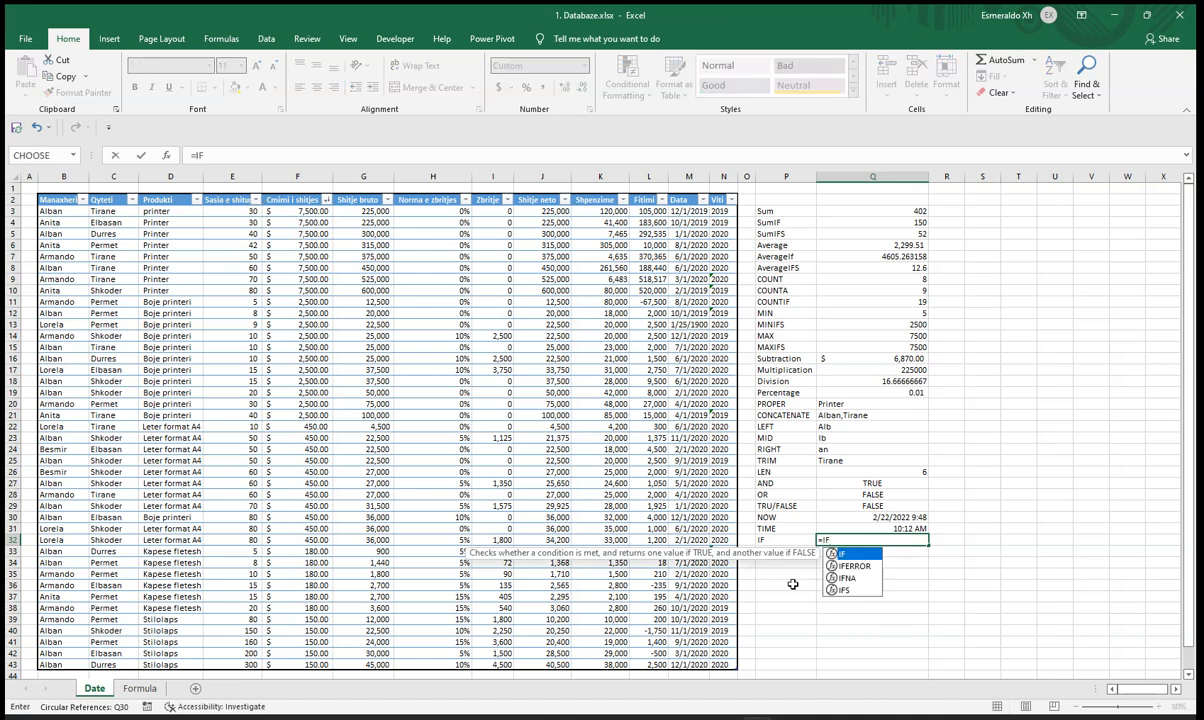
{"action": "type", "text": "("}
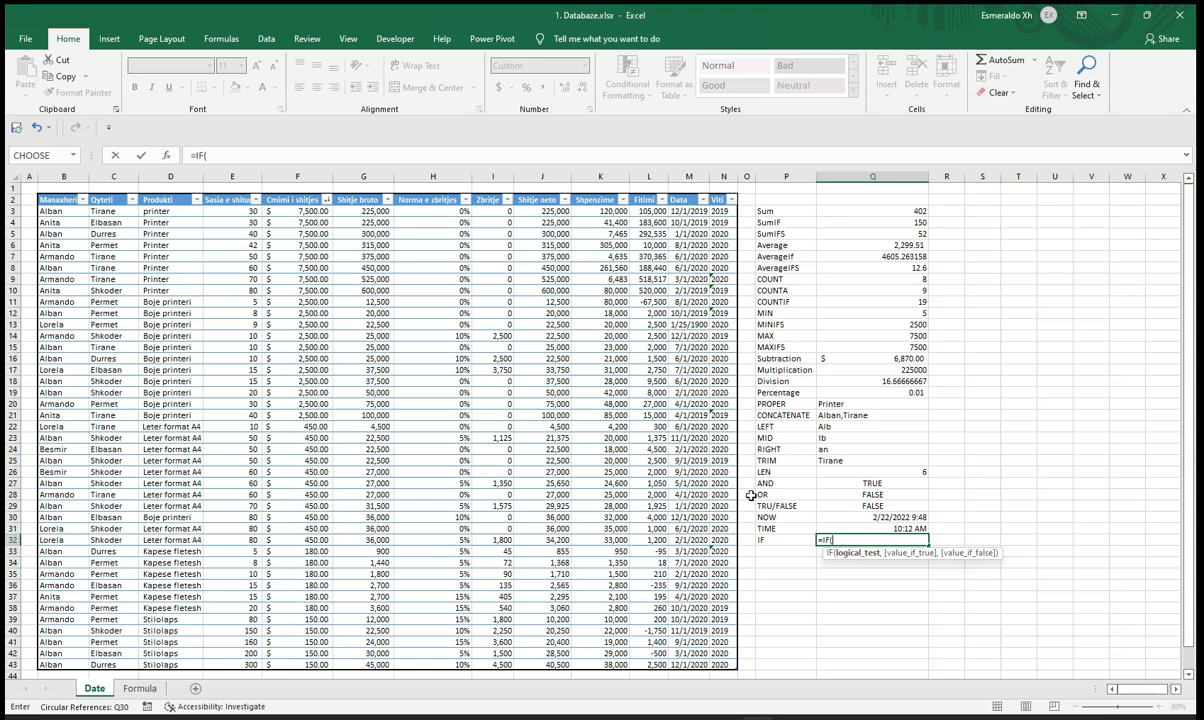
{"action": "left_click", "coordinate": [238, 212]}
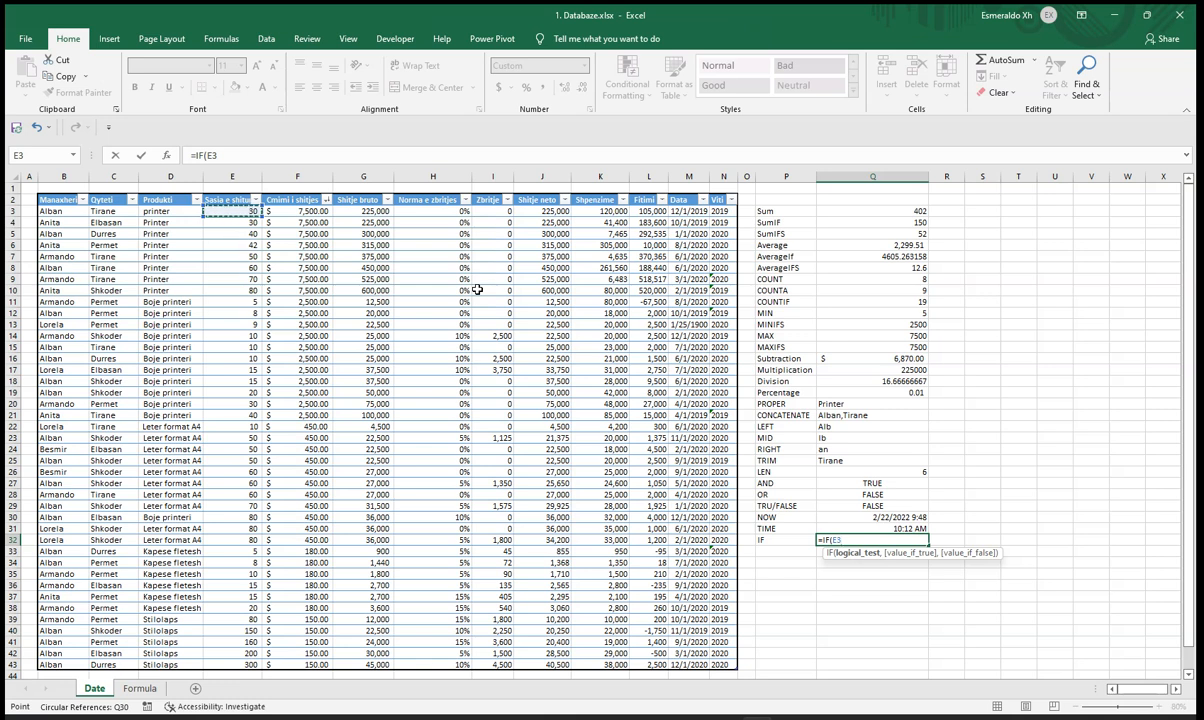
{"action": "type", "text": ">40,\""}
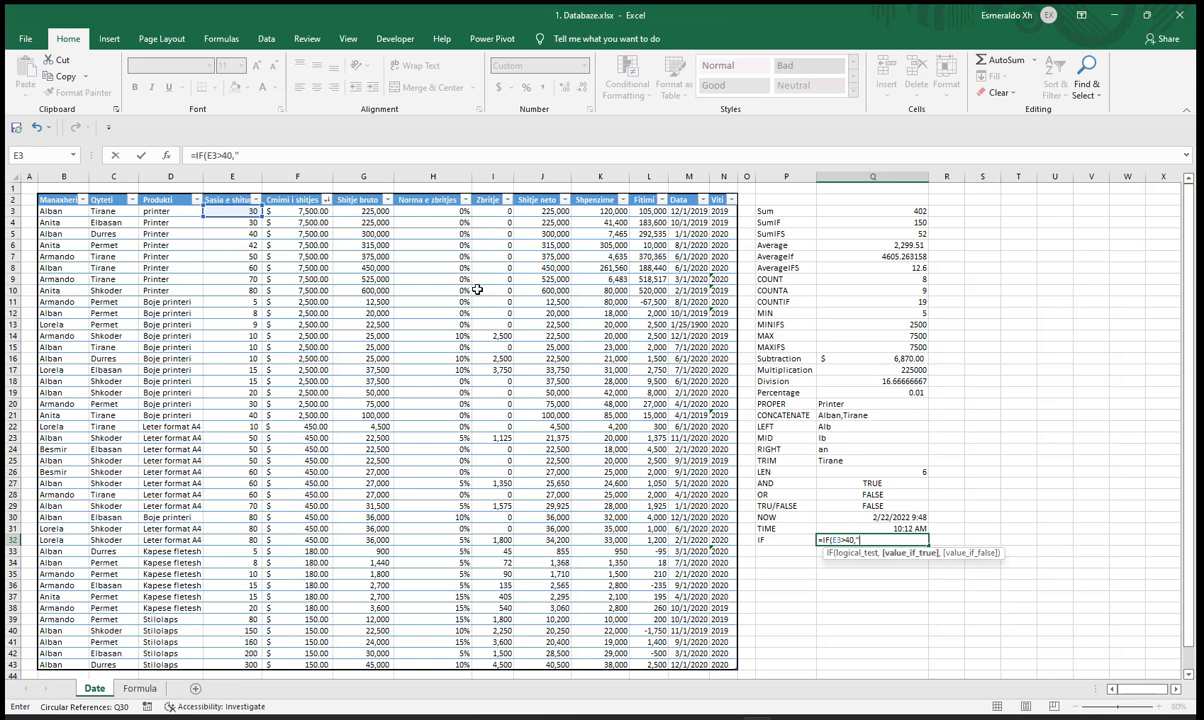
{"action": "type", "text": "MBETET NE PUNE"}
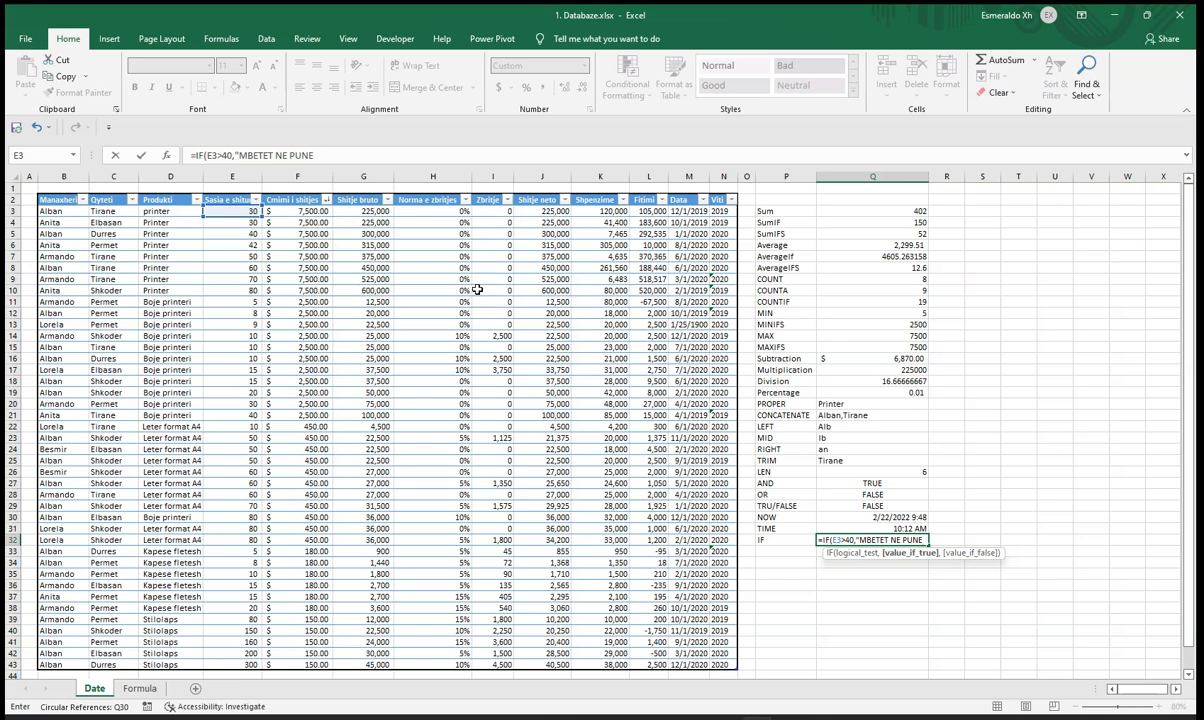
{"action": "type", "text": "\""}
{"action": "type", "text": ","}
{"action": "type", "text": "\""}
{"action": "type", "text": "\""}
{"action": "type", "text": "PUSHOHET N"}
{"action": "type", "text": "GA PUNA"}
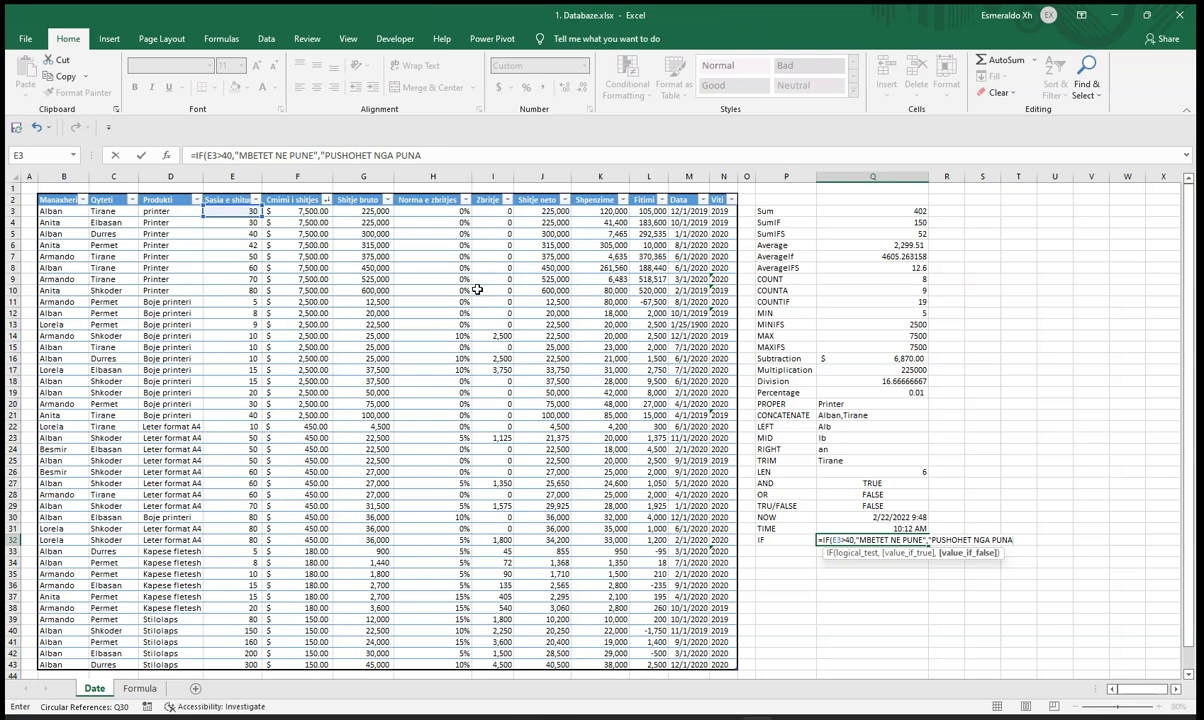
{"action": "key", "text": "Return"}
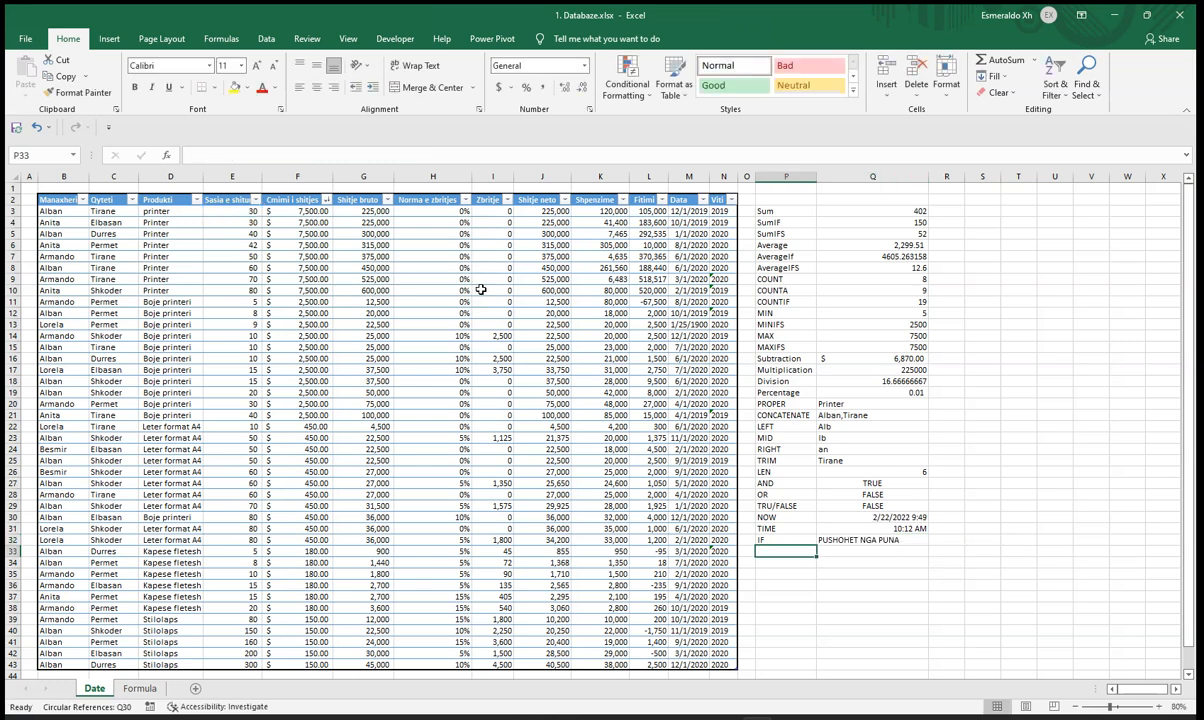
Review the IF formula in Q32 and its arguments without changing it
{"action": "left_click", "coordinate": [848, 540]}
{"action": "scroll", "coordinate": [848, 545], "scroll_direction": "down", "scroll_amount": 1}
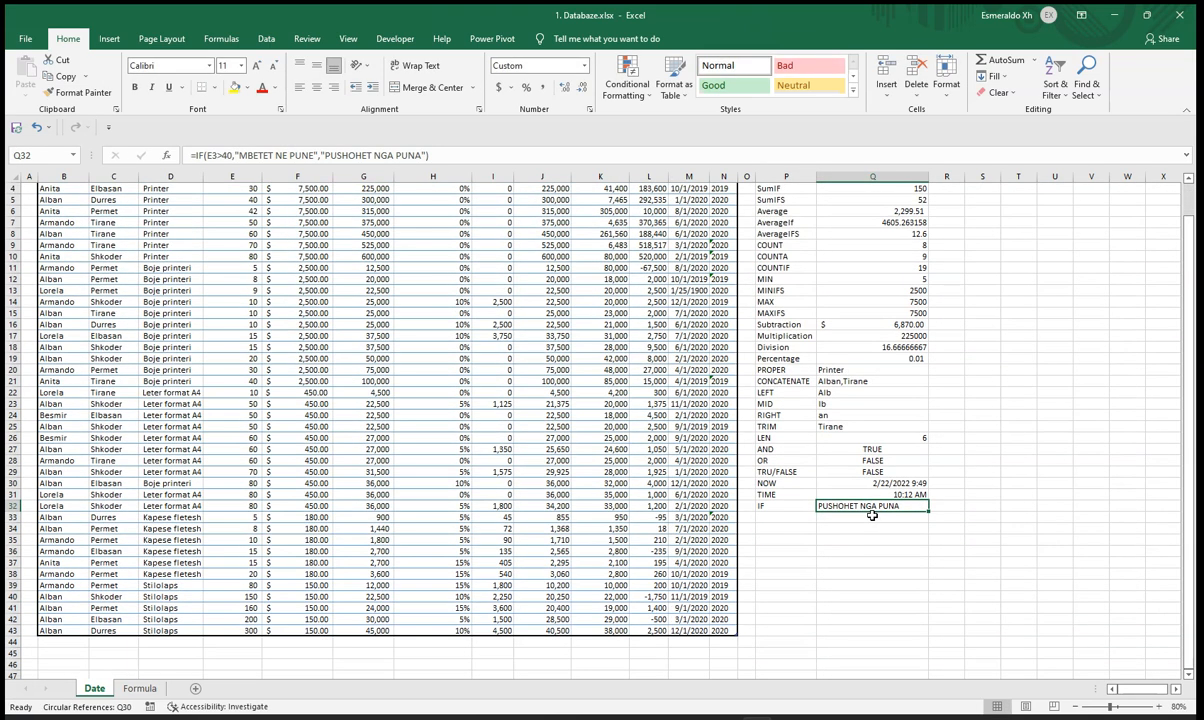
{"action": "scroll", "coordinate": [844, 546], "scroll_direction": "up", "scroll_amount": 1}
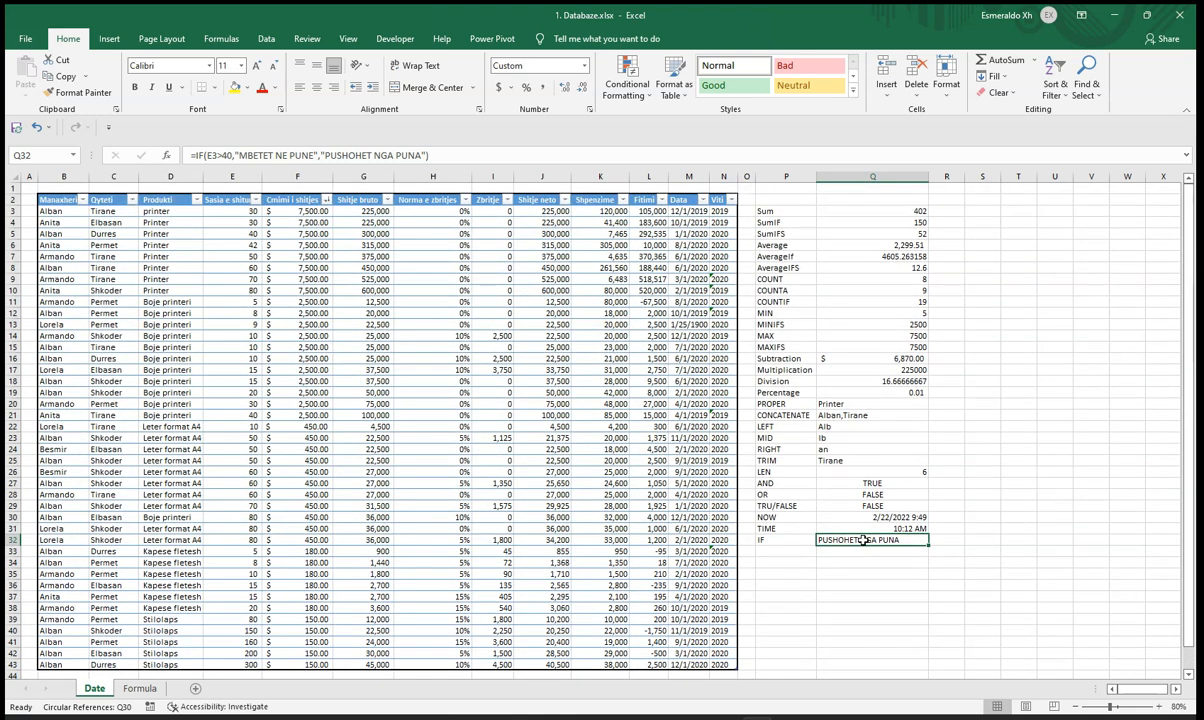
{"action": "double_click", "coordinate": [845, 543]}
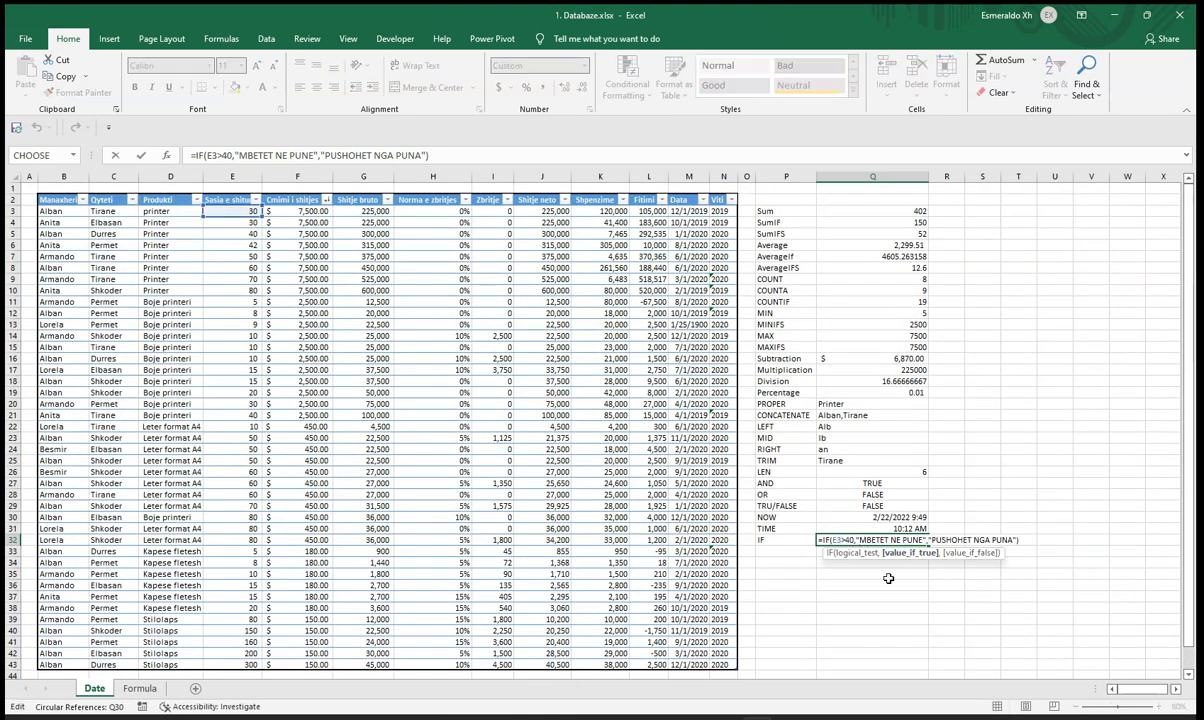
{"action": "key", "text": "Escape"}
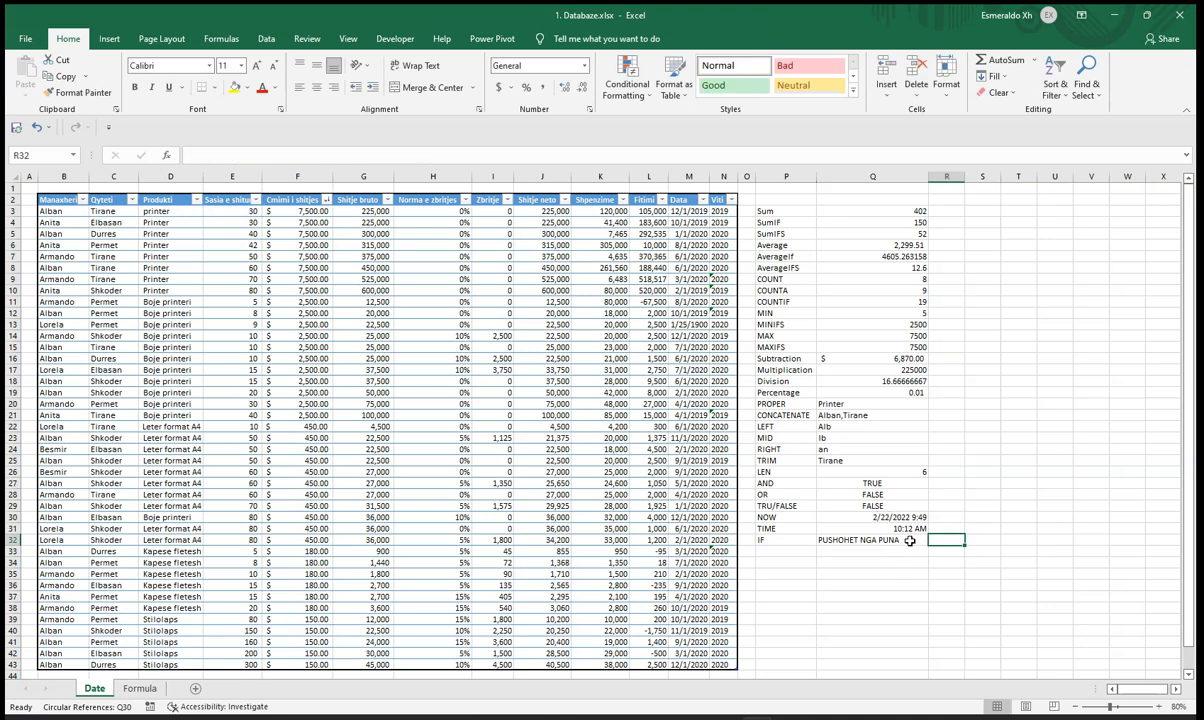
Fill the IF formula from Q32 down through Q42
{"action": "left_click_drag", "start_coordinate": [928, 545], "coordinate": [922, 651]}
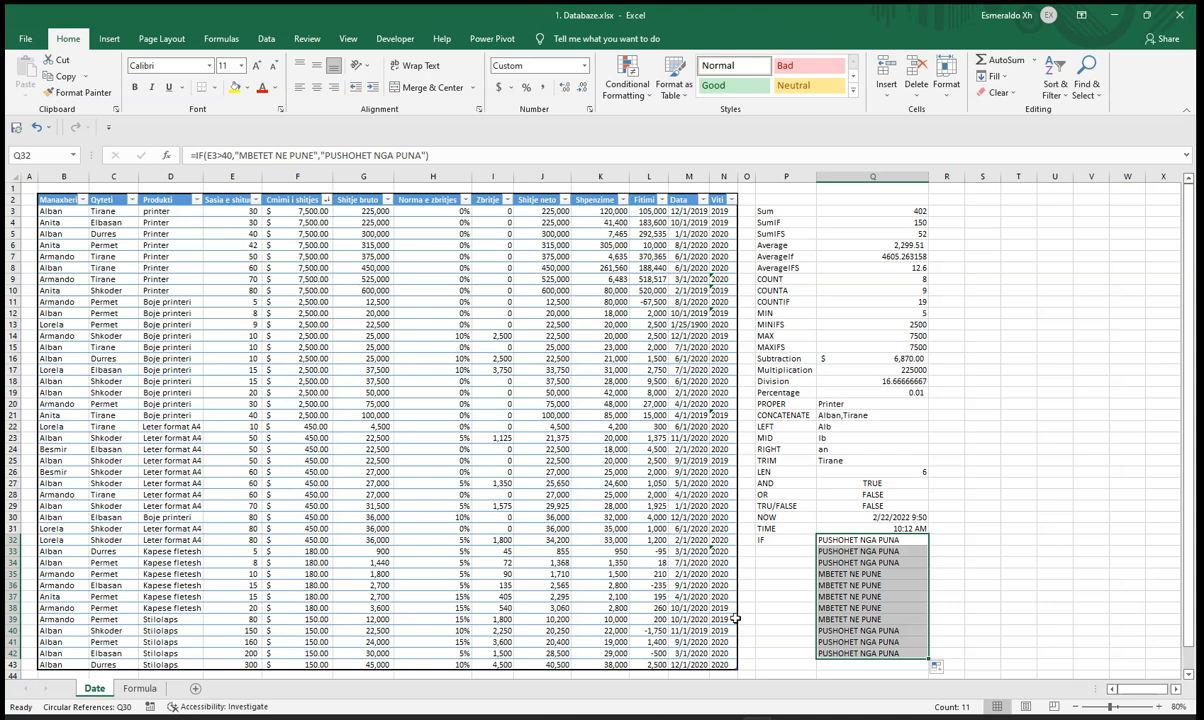
Widen the blank column O to about 23 and enter the header IF in O2, beside the Viti column
{"action": "left_click_drag", "start_coordinate": [756, 176], "coordinate": [756, 175]}
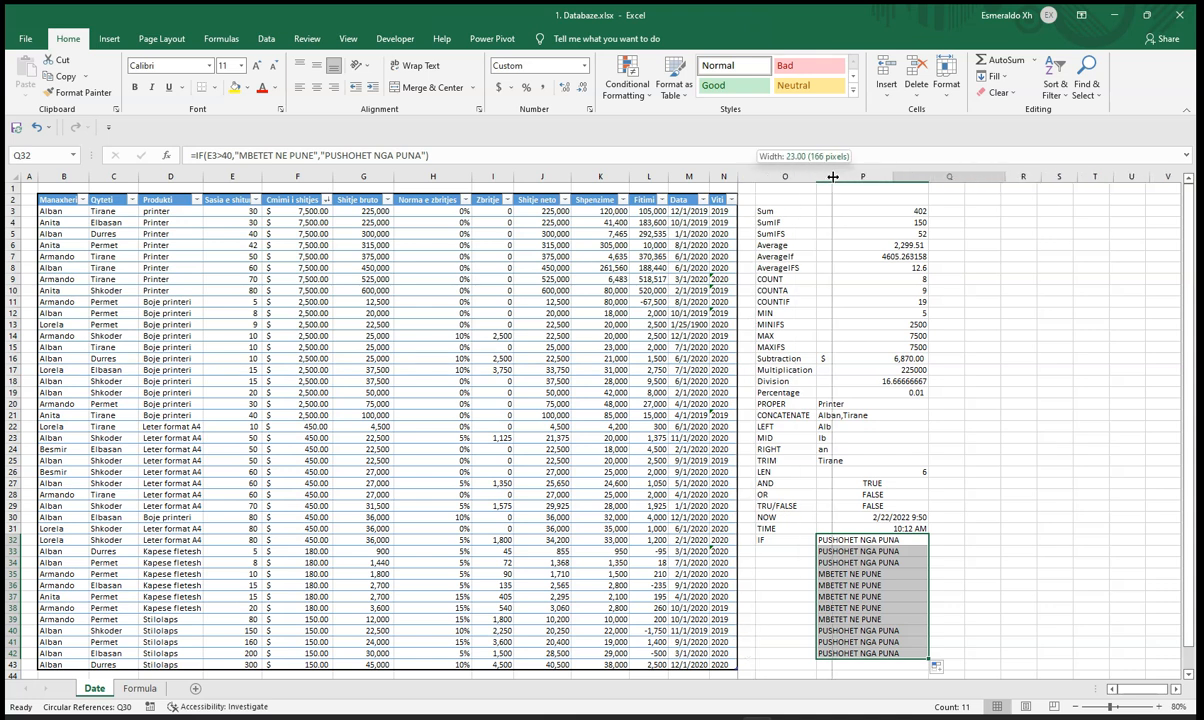
{"action": "double_click", "coordinate": [756, 176]}
{"action": "left_click", "coordinate": [806, 202]}
{"action": "type", "text": "IF"}
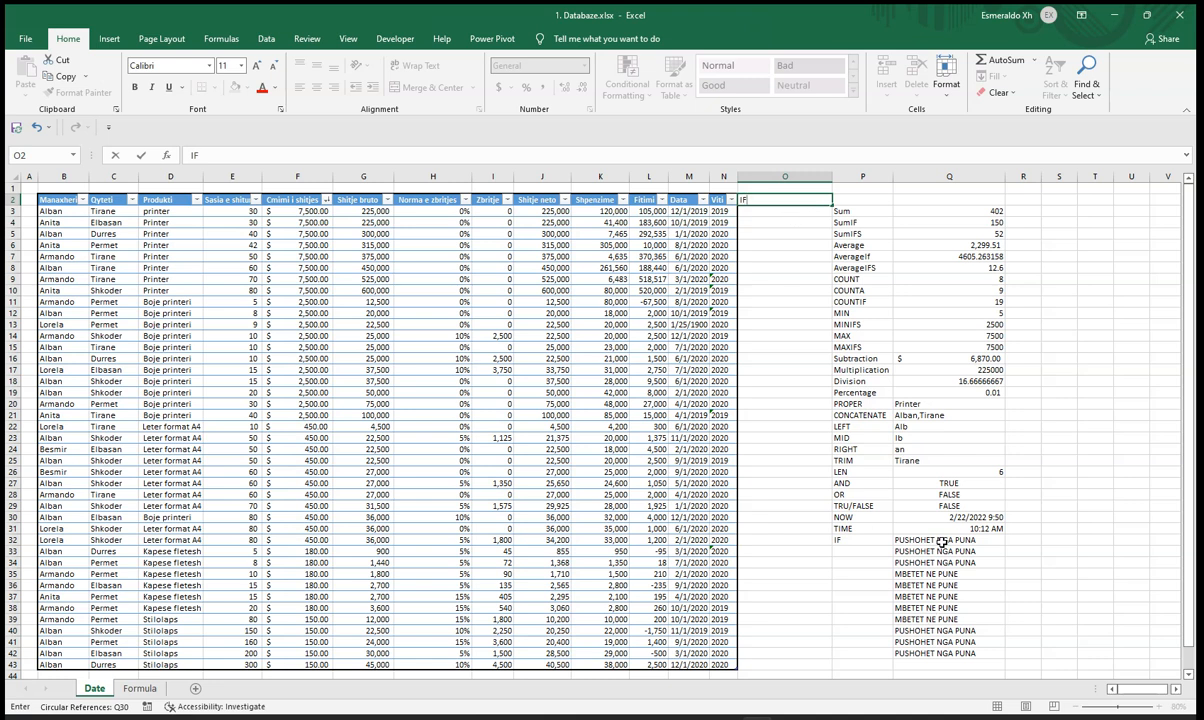
{"action": "key", "text": "Return"}
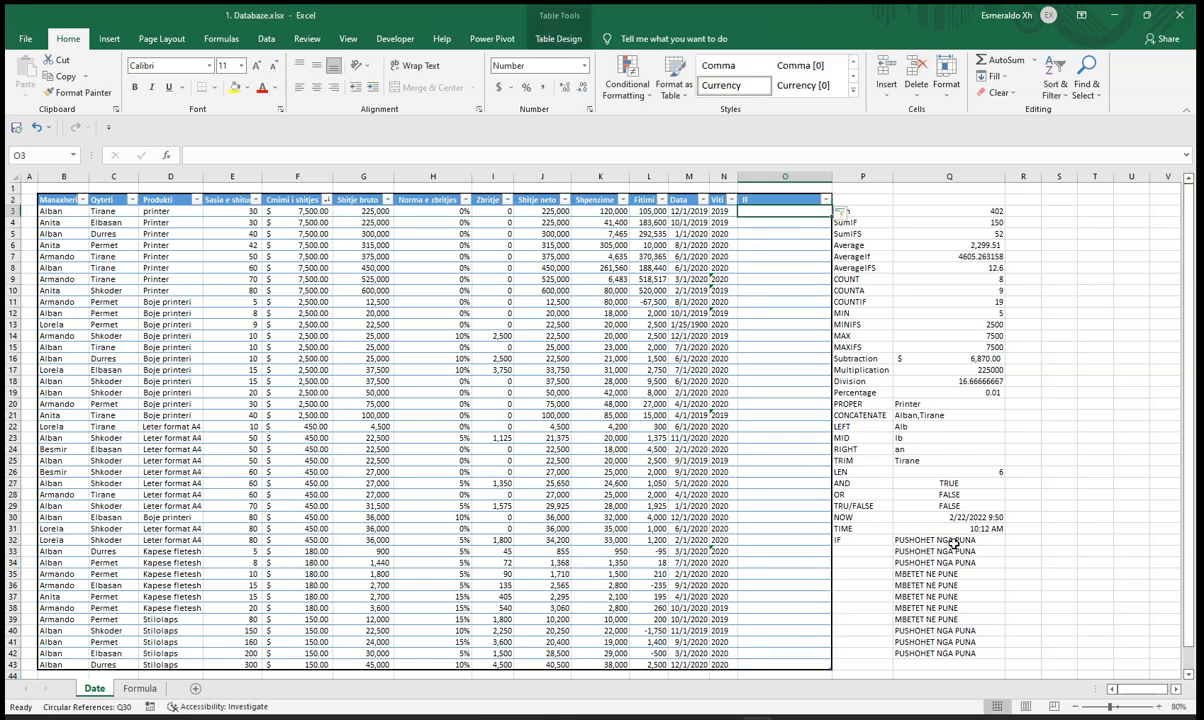
Copy the IF formula text from Q32 into O3 and fill it down to O43
{"action": "left_click", "coordinate": [950, 541]}
{"action": "left_click_drag", "start_coordinate": [430, 155], "coordinate": [193, 150]}
{"action": "key", "text": "ctrl+c"}
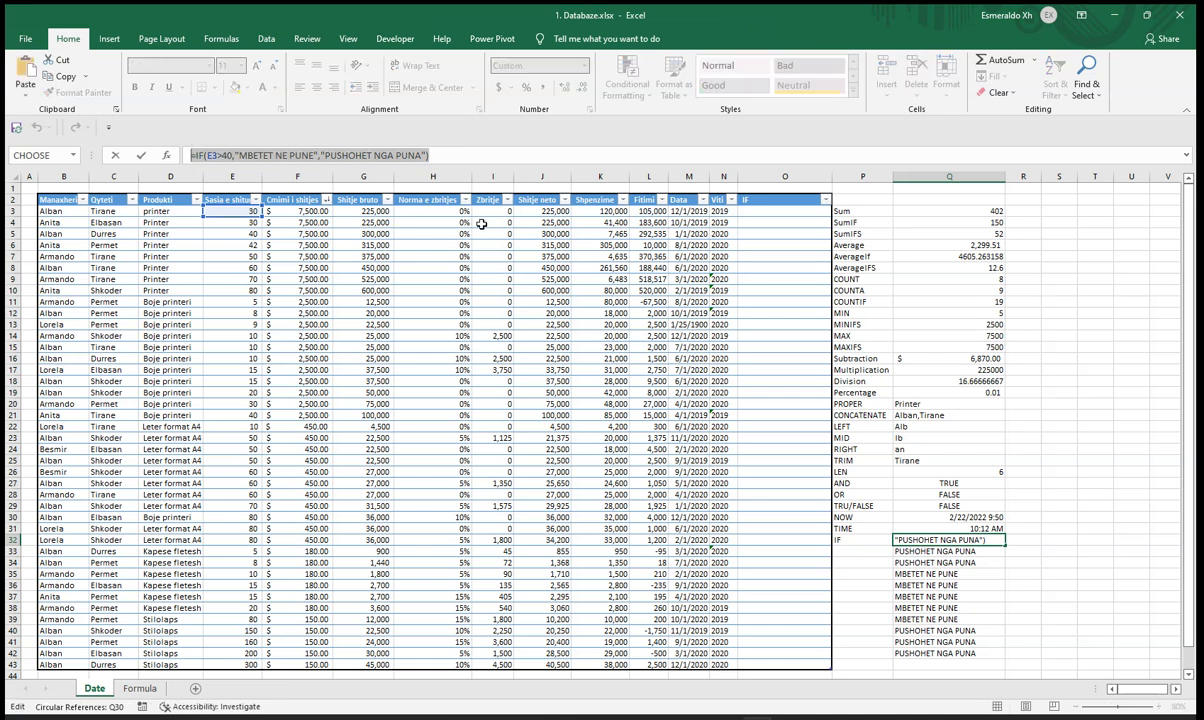
{"action": "key", "text": "Escape"}
{"action": "left_click", "coordinate": [760, 211]}
{"action": "key", "text": "ctrl+v"}
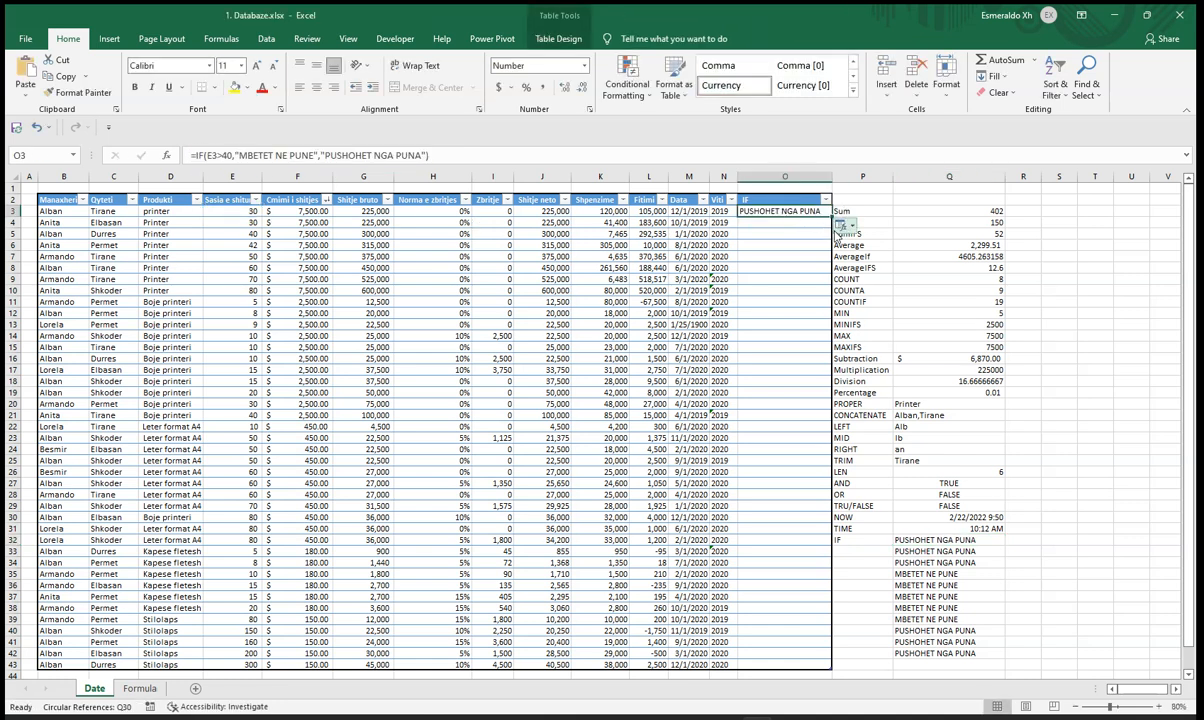
{"action": "left_click_drag", "start_coordinate": [829, 216], "coordinate": [812, 661]}
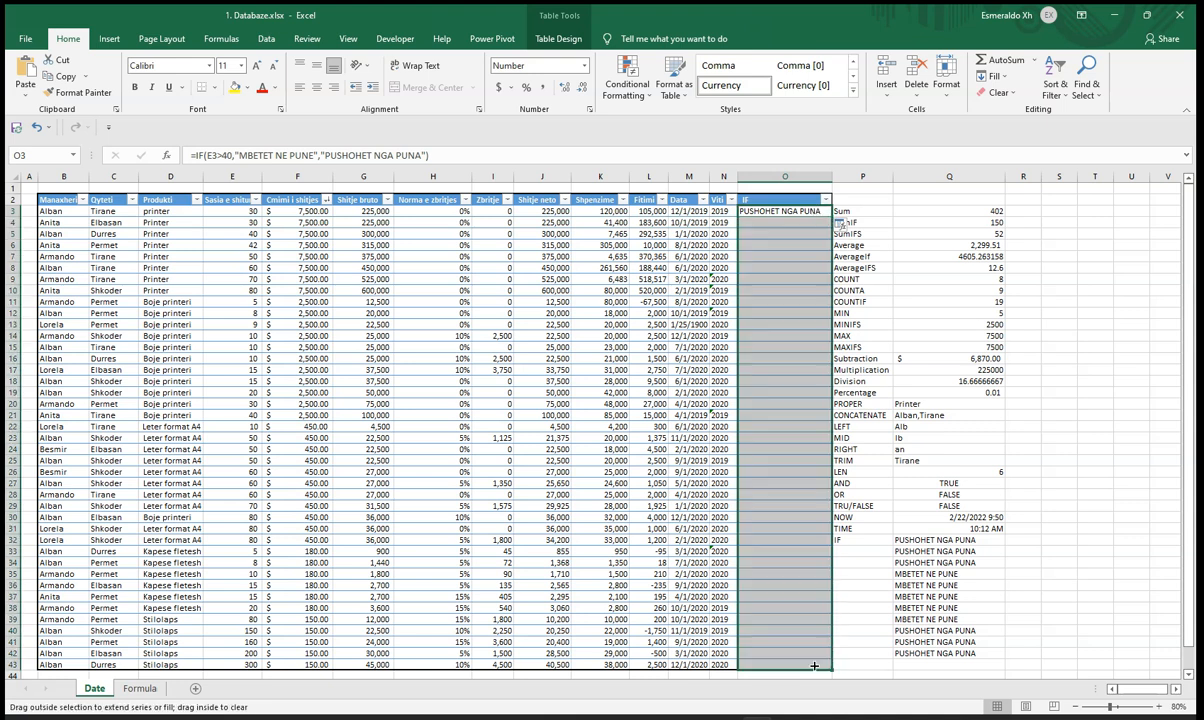
{"action": "left_click", "coordinate": [758, 212]}
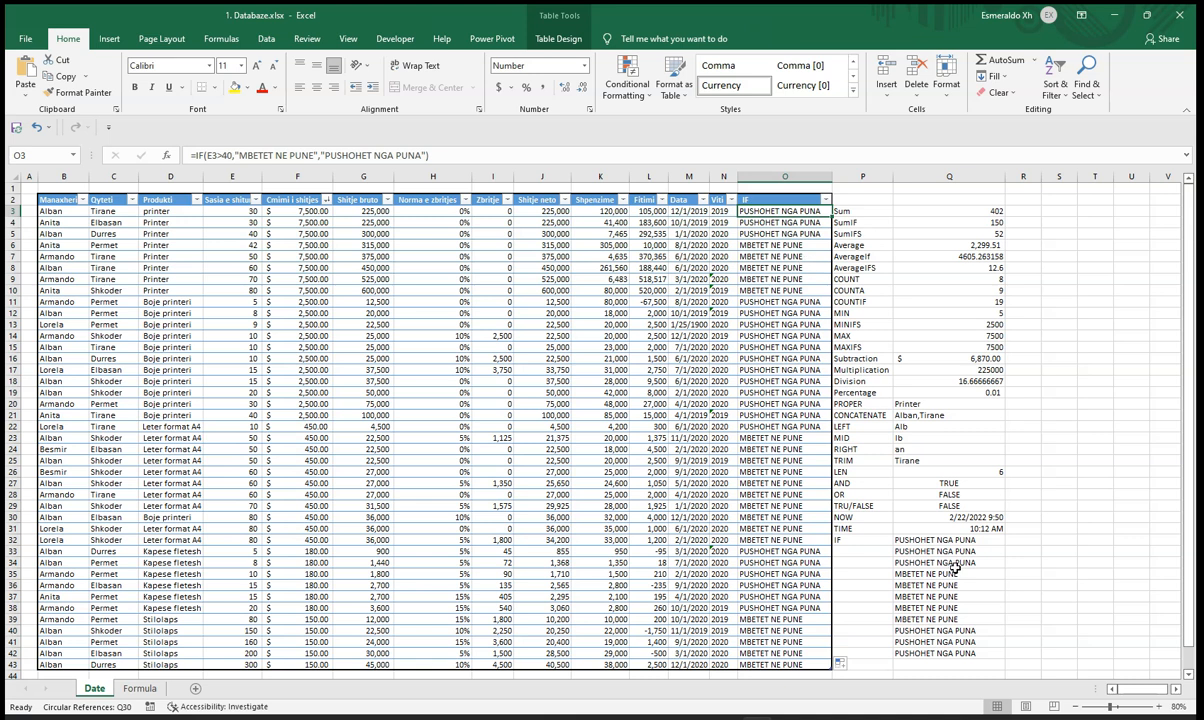
Clear the copied IF results from Q33:Q42, keeping the formula in Q32
{"action": "left_click", "coordinate": [866, 555]}
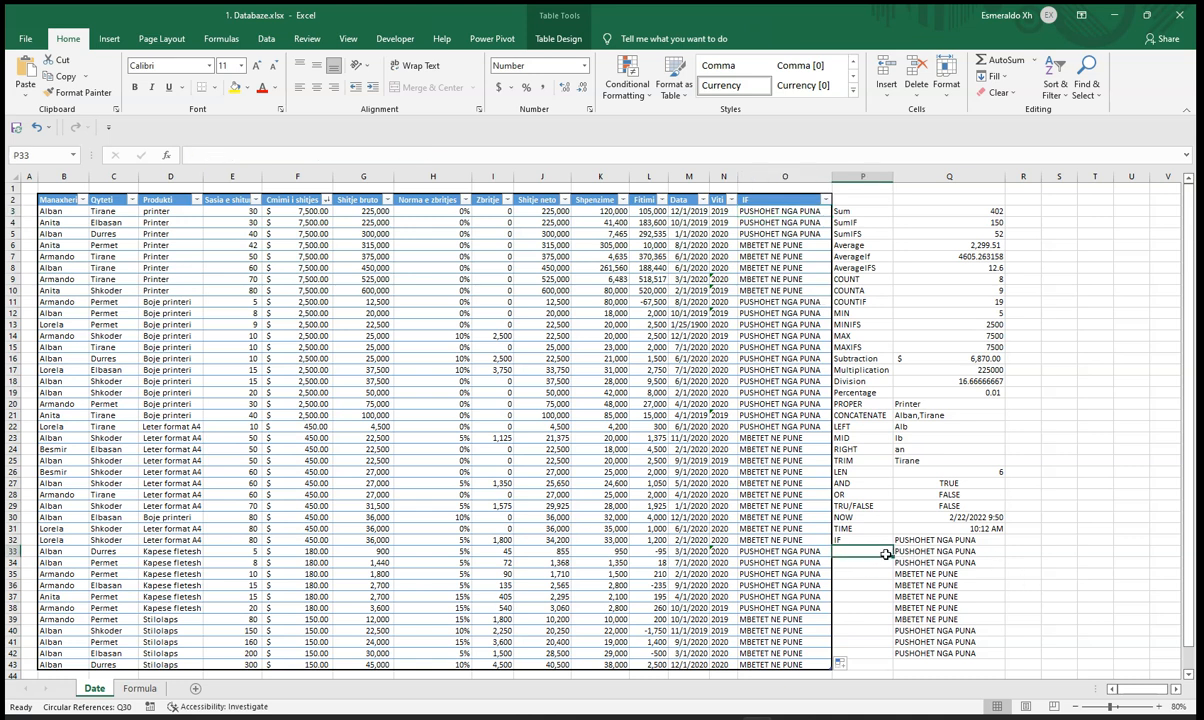
{"action": "left_click", "coordinate": [972, 553]}
{"action": "key", "text": "BackSpace"}
{"action": "left_click", "coordinate": [968, 572]}
{"action": "left_click", "coordinate": [984, 552]}
{"action": "left_click_drag", "start_coordinate": [1005, 556], "coordinate": [1000, 653]}
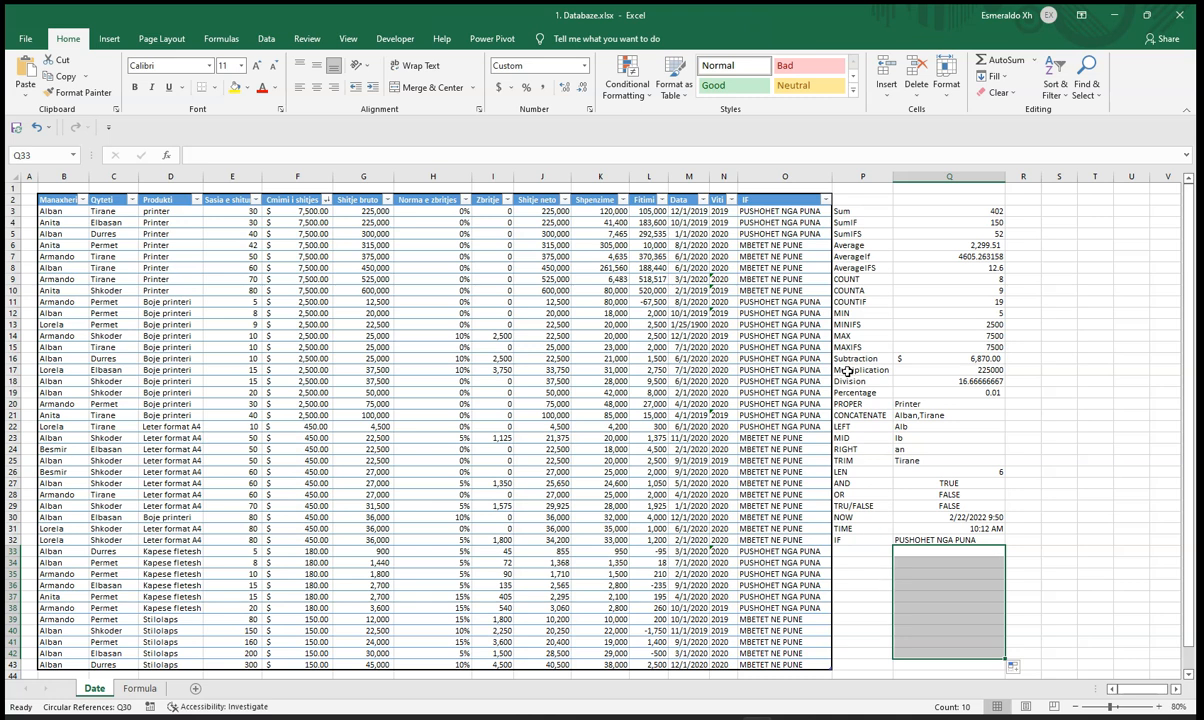
Delete the IF column O and insert a blank column between the table and the formula list
{"action": "left_click", "coordinate": [786, 176]}
{"action": "right_click", "coordinate": [804, 178]}
{"action": "left_click", "coordinate": [840, 294]}
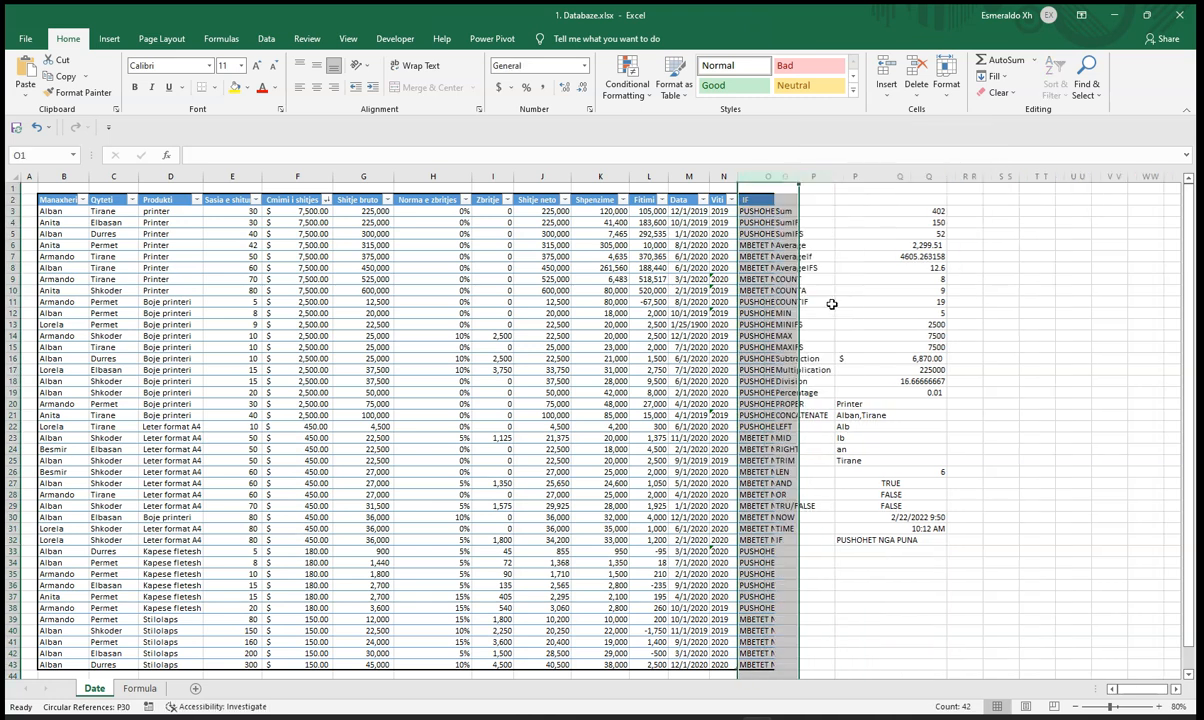
{"action": "left_click", "coordinate": [845, 584]}
{"action": "right_click", "coordinate": [758, 176]}
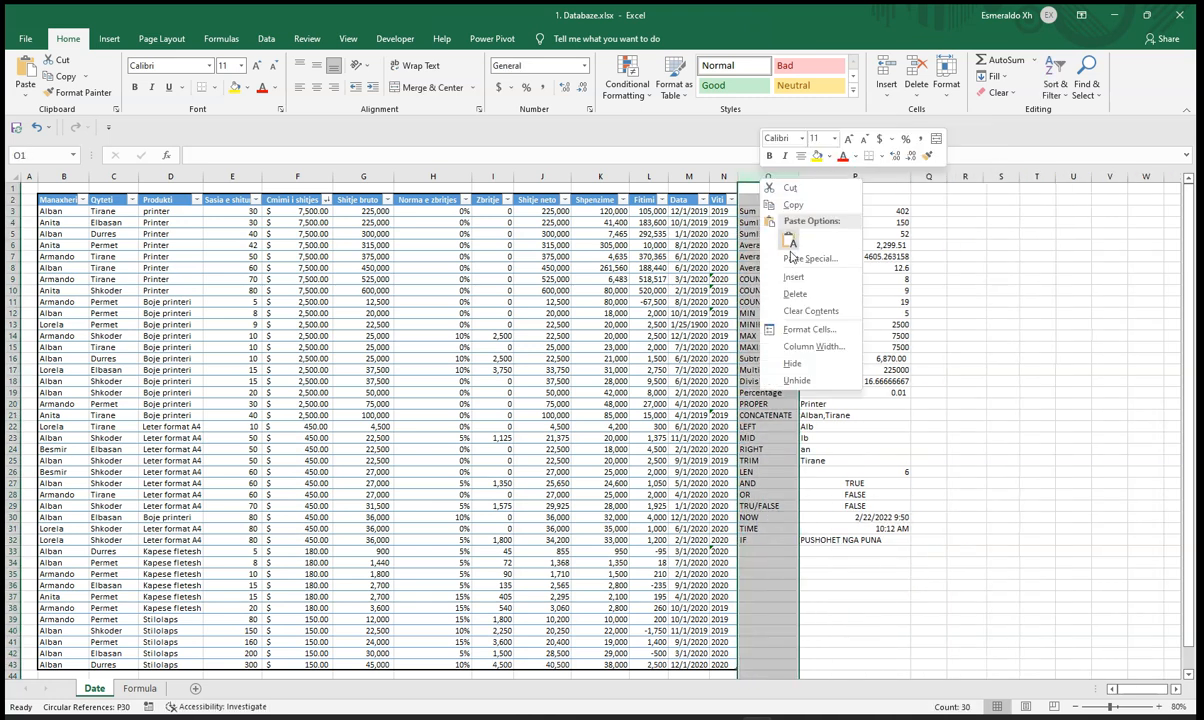
{"action": "left_click", "coordinate": [795, 280]}
Label cell P33 IFS, below the IF label
{"action": "left_click", "coordinate": [788, 553]}
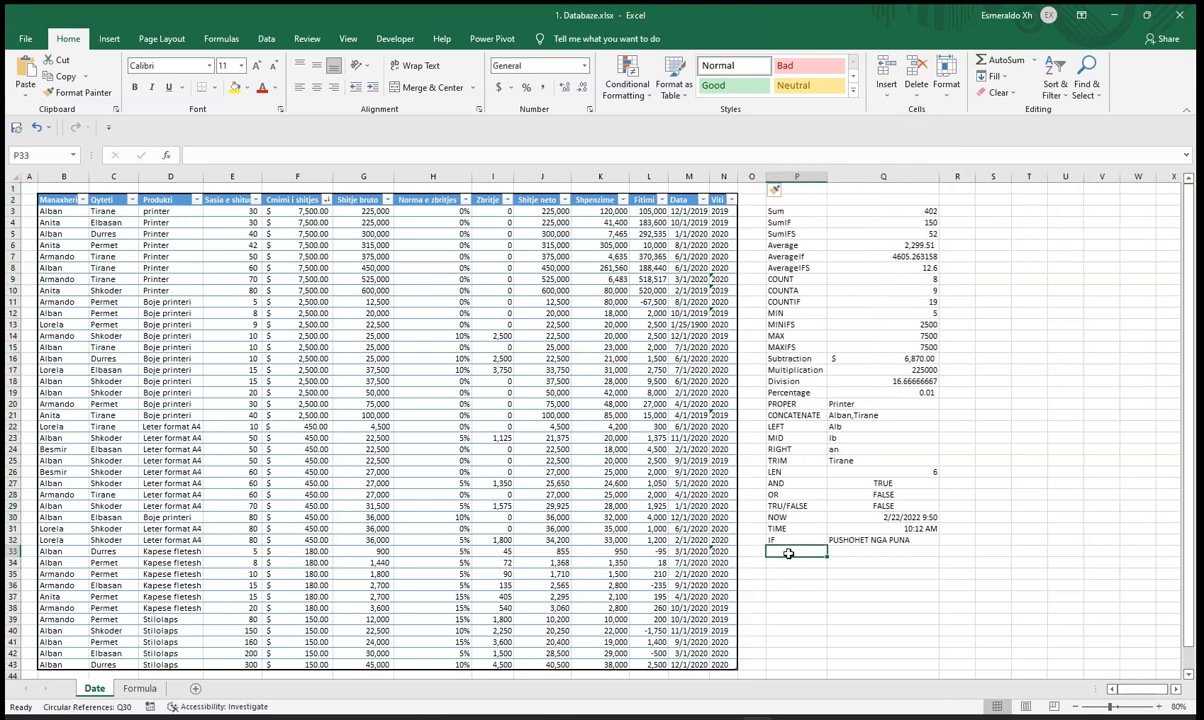
{"action": "type", "text": "IFS"}
{"action": "key", "text": "Tab"}
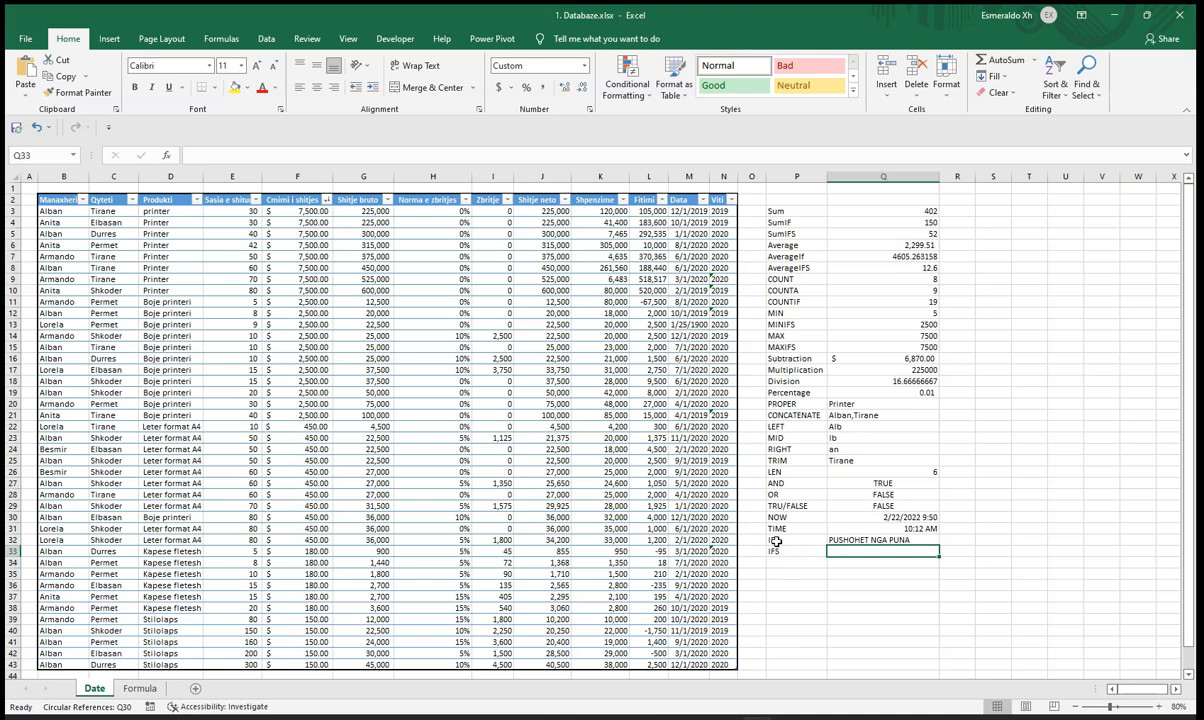
Rename the table header in E2 as Piket
{"action": "left_click", "coordinate": [230, 199]}
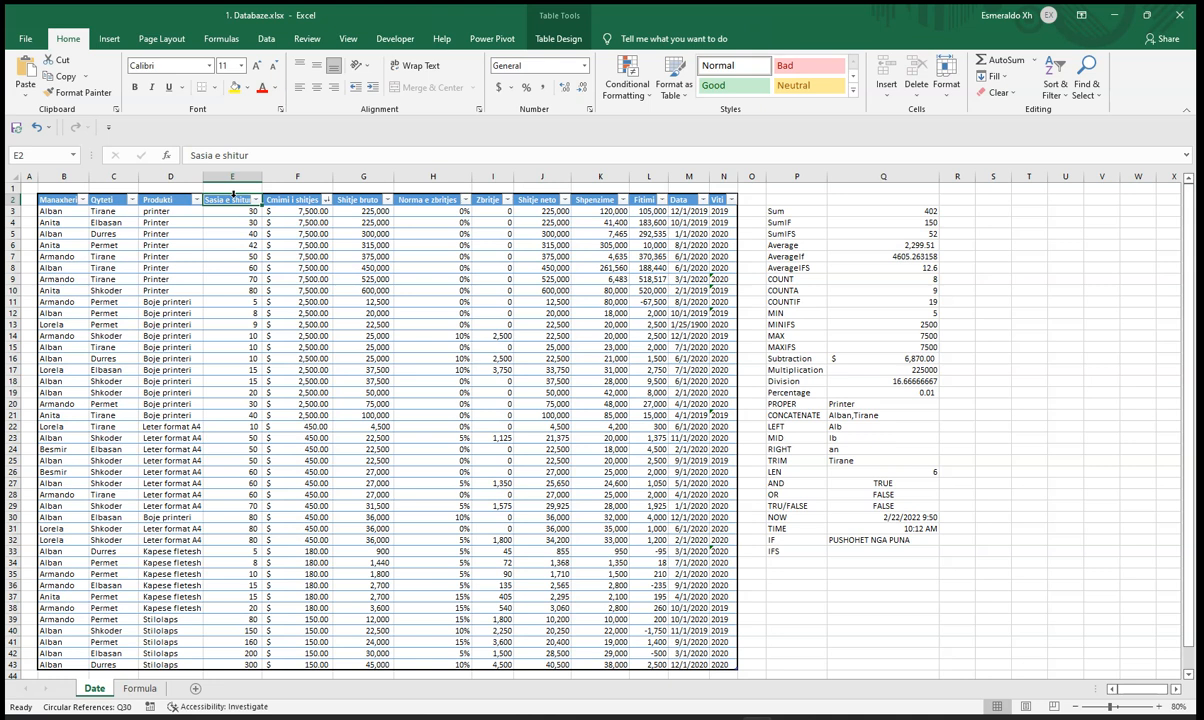
{"action": "type", "text": "Piket"}
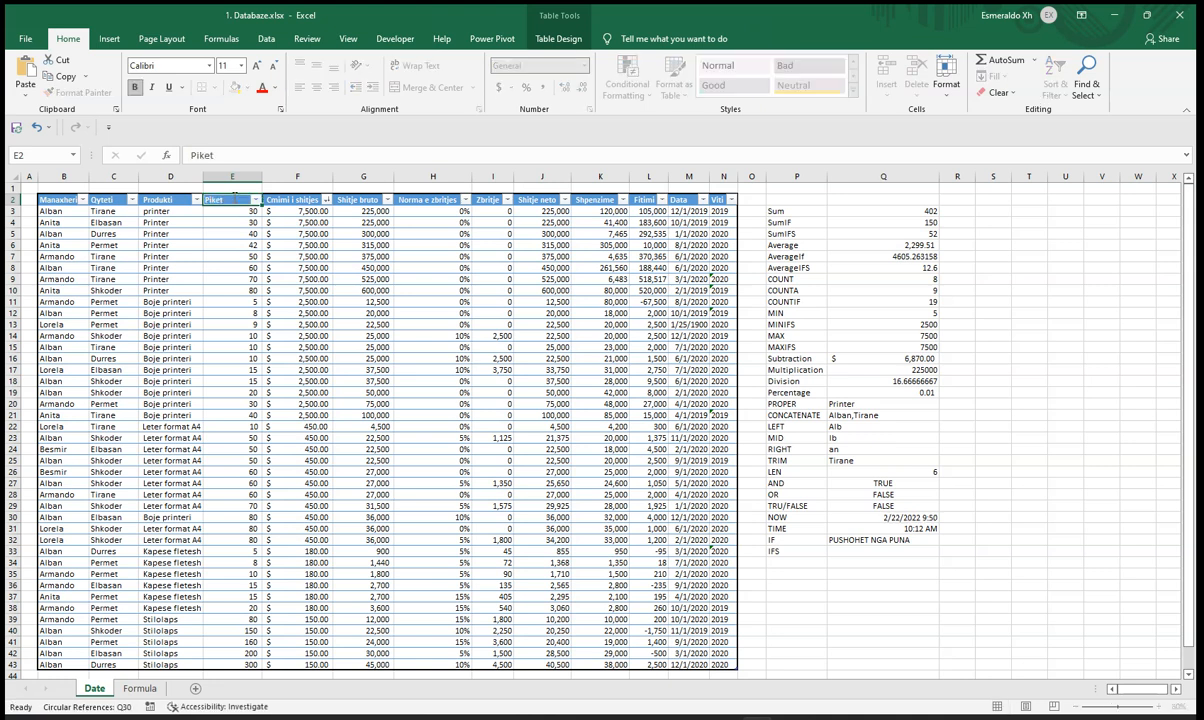
{"action": "key", "text": "Return"}
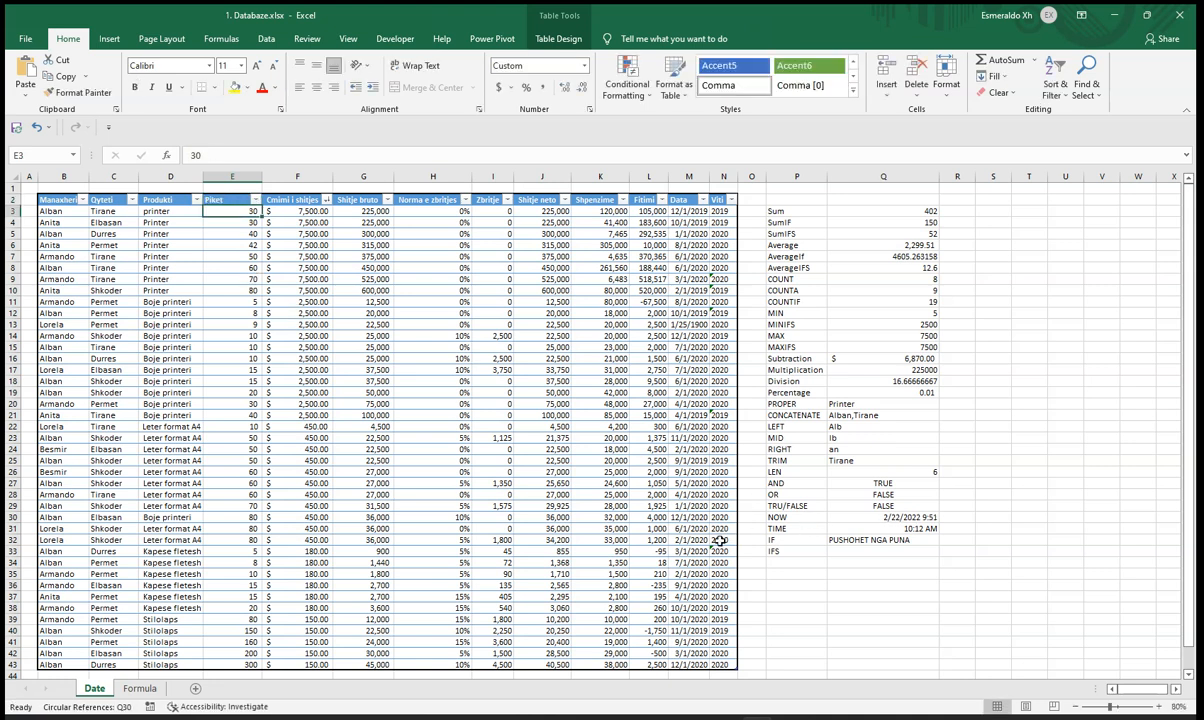
Begin an IFS formula in Q33 whose first test, E3<30, returns "F"
{"action": "left_click", "coordinate": [842, 551]}
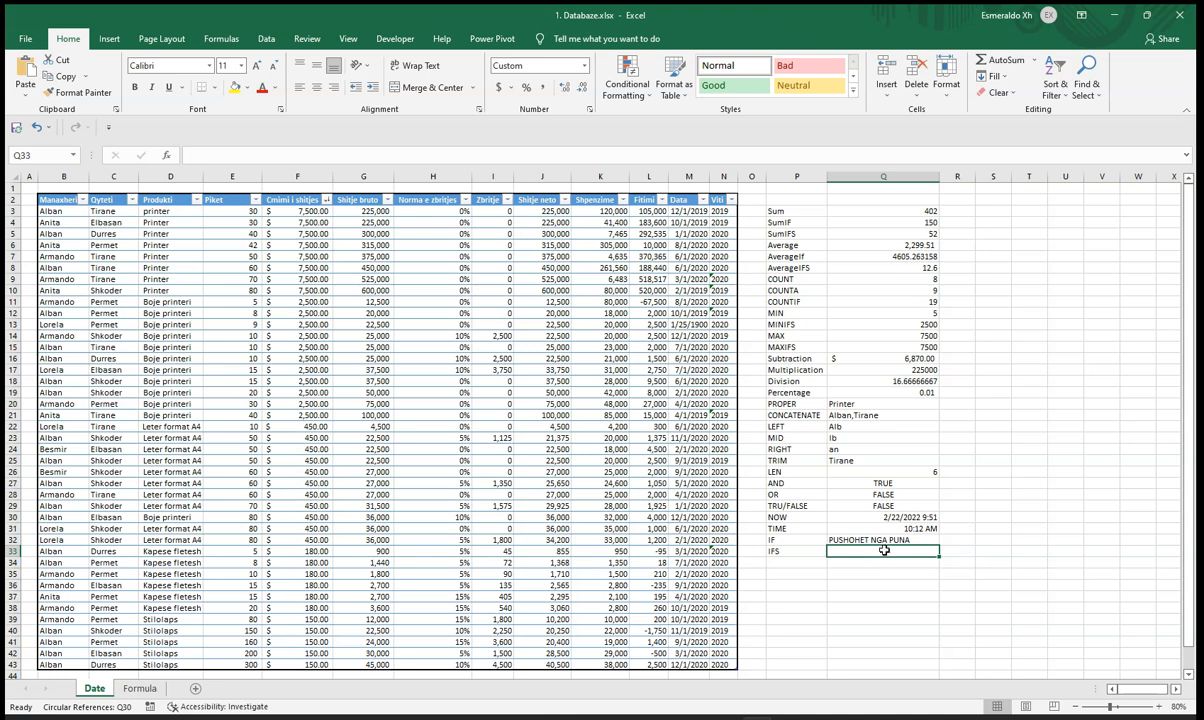
{"action": "type", "text": "="}
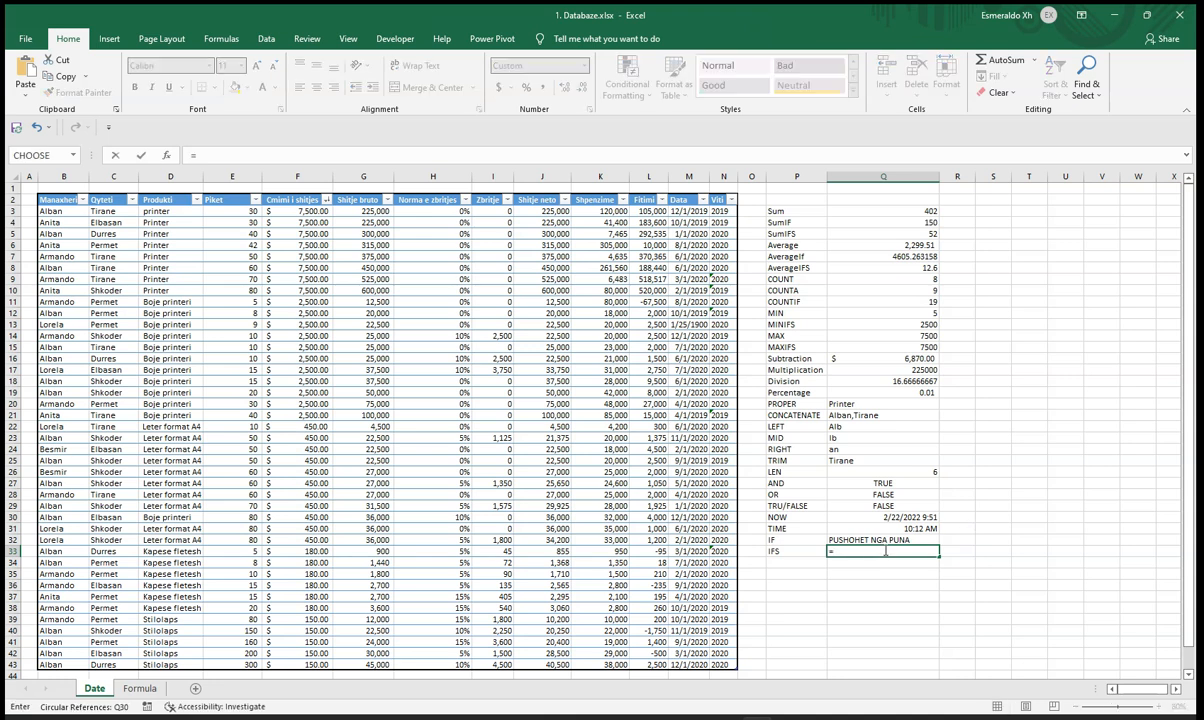
{"action": "type", "text": "ifs"}
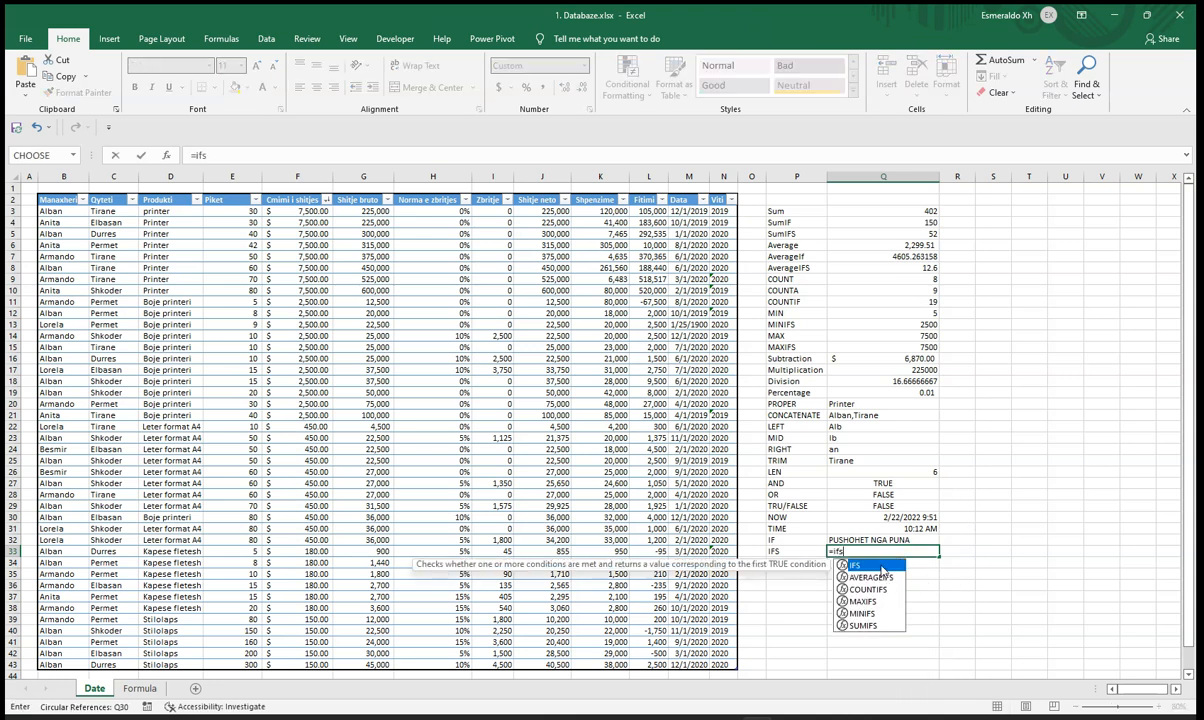
{"action": "double_click", "coordinate": [882, 567]}
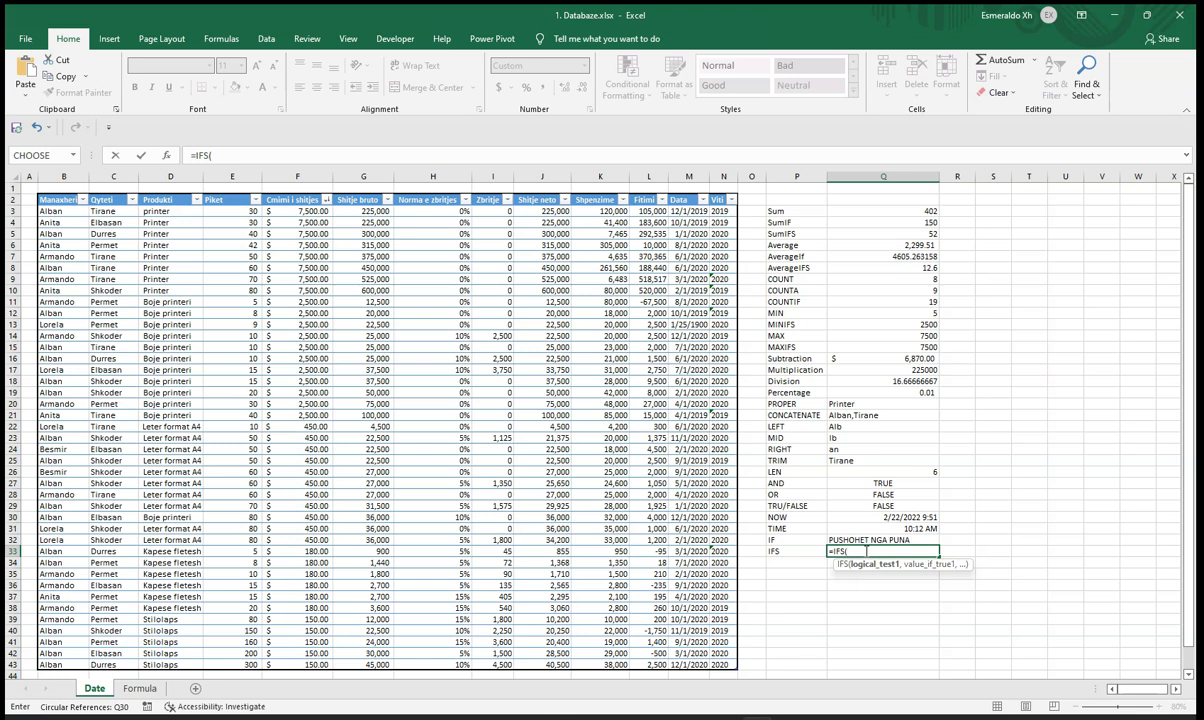
{"action": "left_click", "coordinate": [242, 212]}
{"action": "type", "text": "<"}
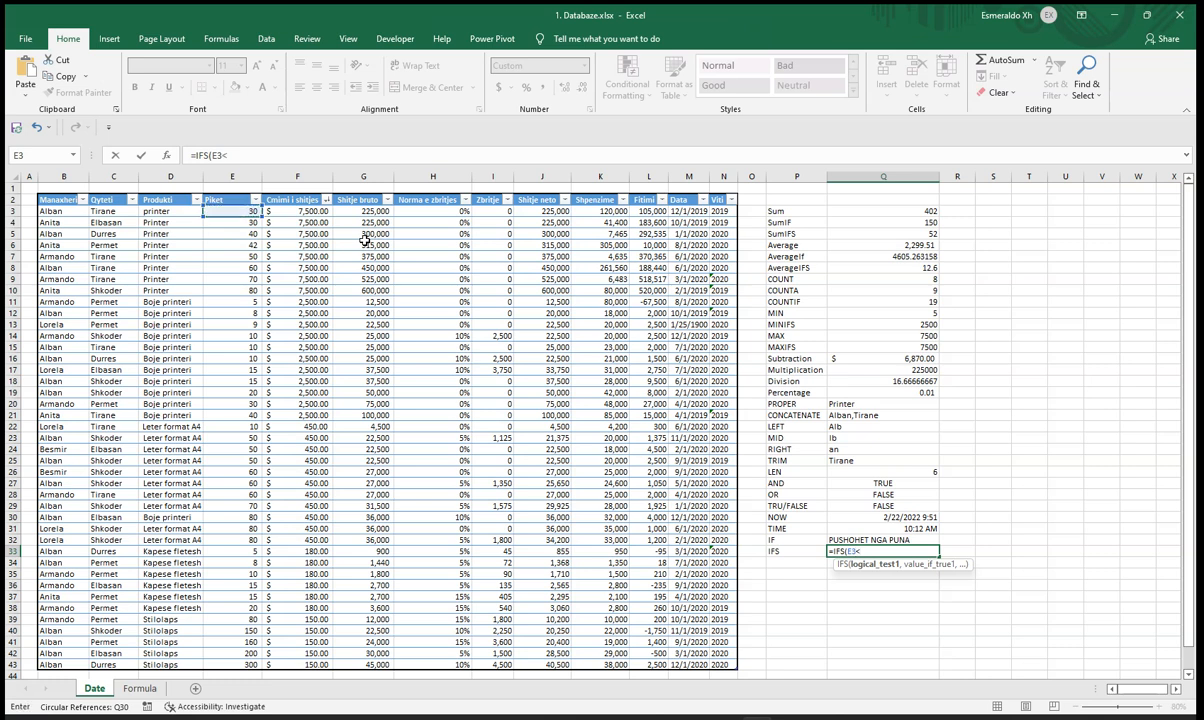
{"action": "type", "text": "30,"}
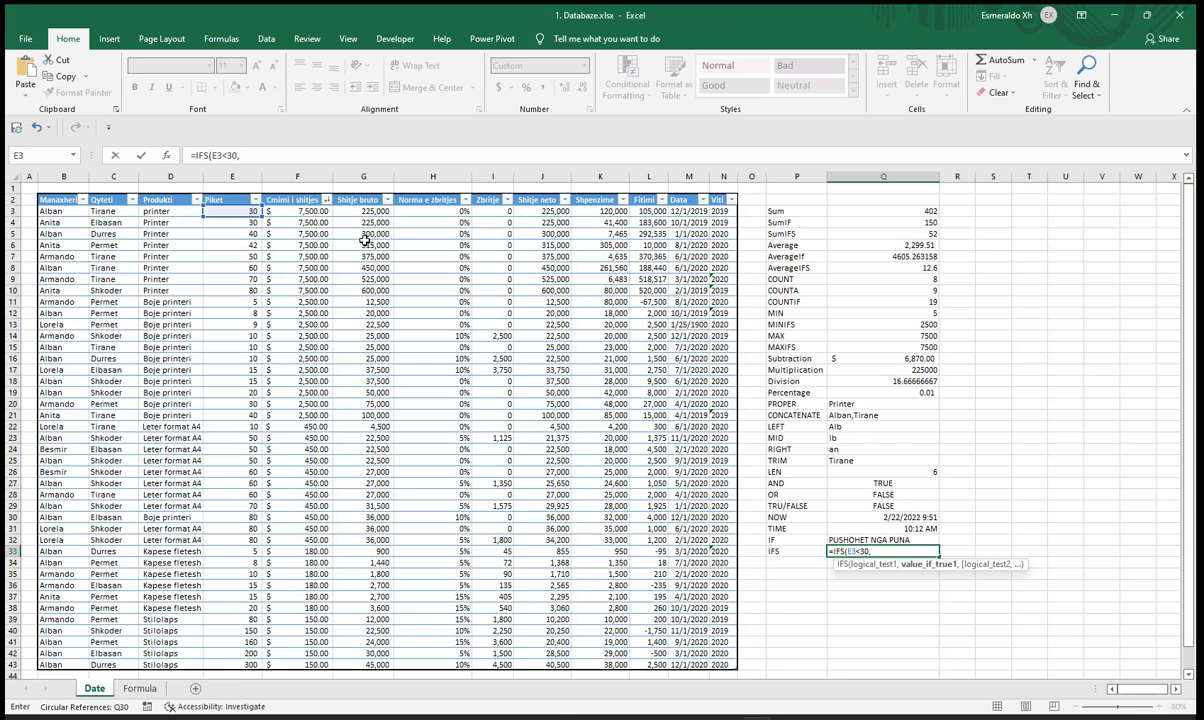
{"action": "type", "text": "\"F\","}
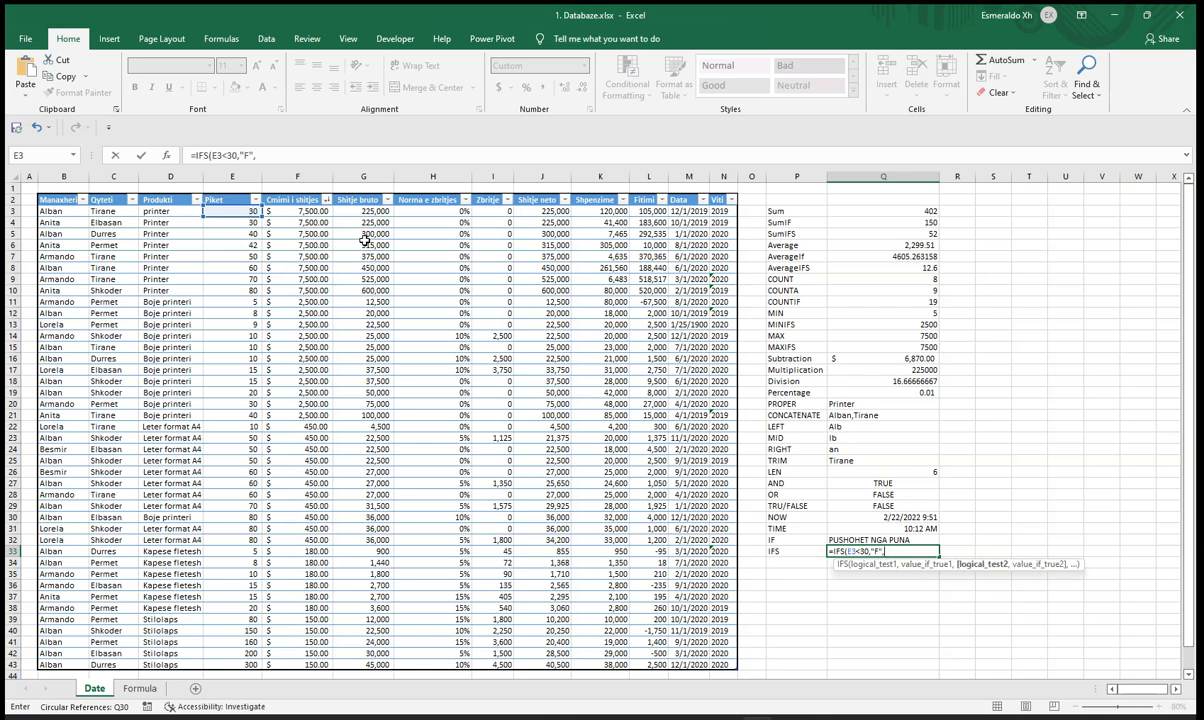
Complete the IFS formula in Q33 with E3<40 returning "D" and E3<70 returning "C"
{"action": "left_click", "coordinate": [245, 213]}
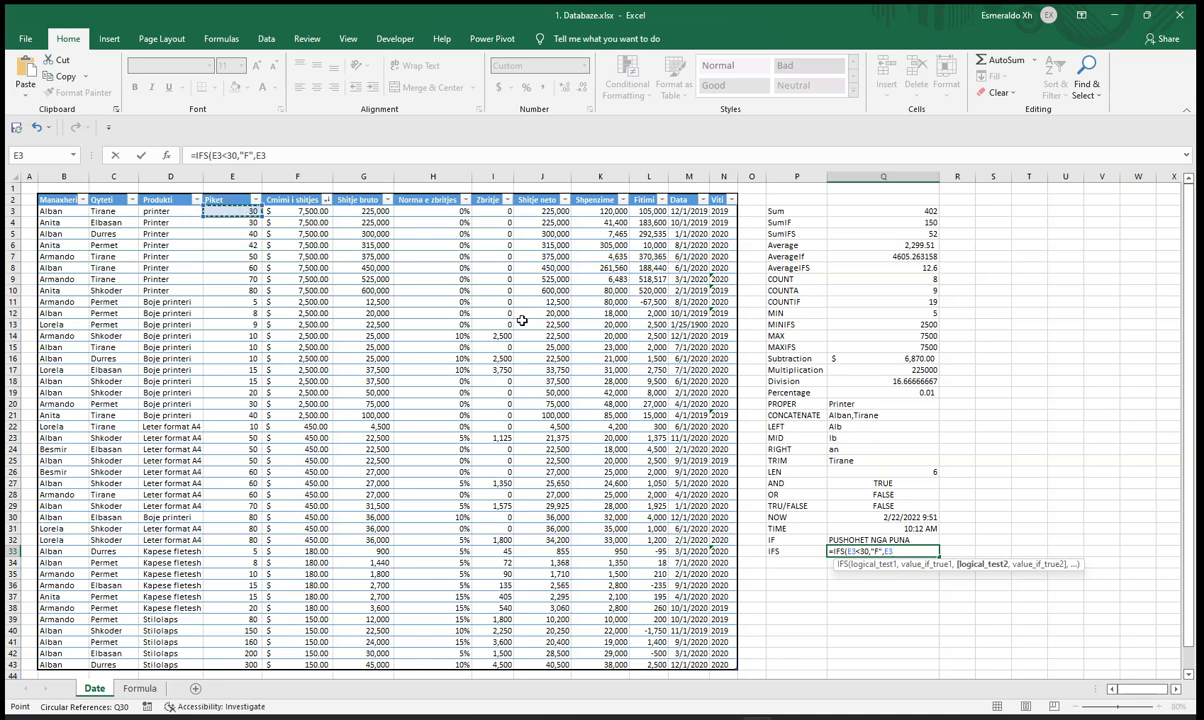
{"action": "type", "text": "<40,"}
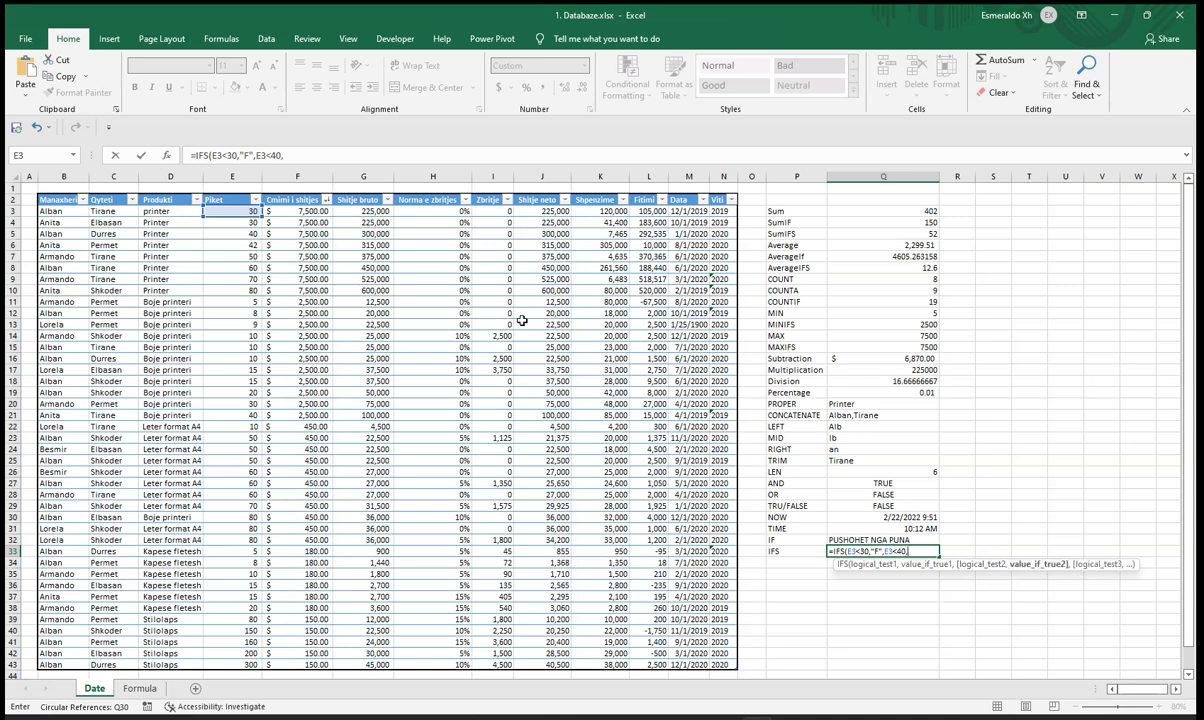
{"action": "type", "text": "\""}
{"action": "key", "text": "BackSpace"}
{"action": "type", "text": "\"D\","}
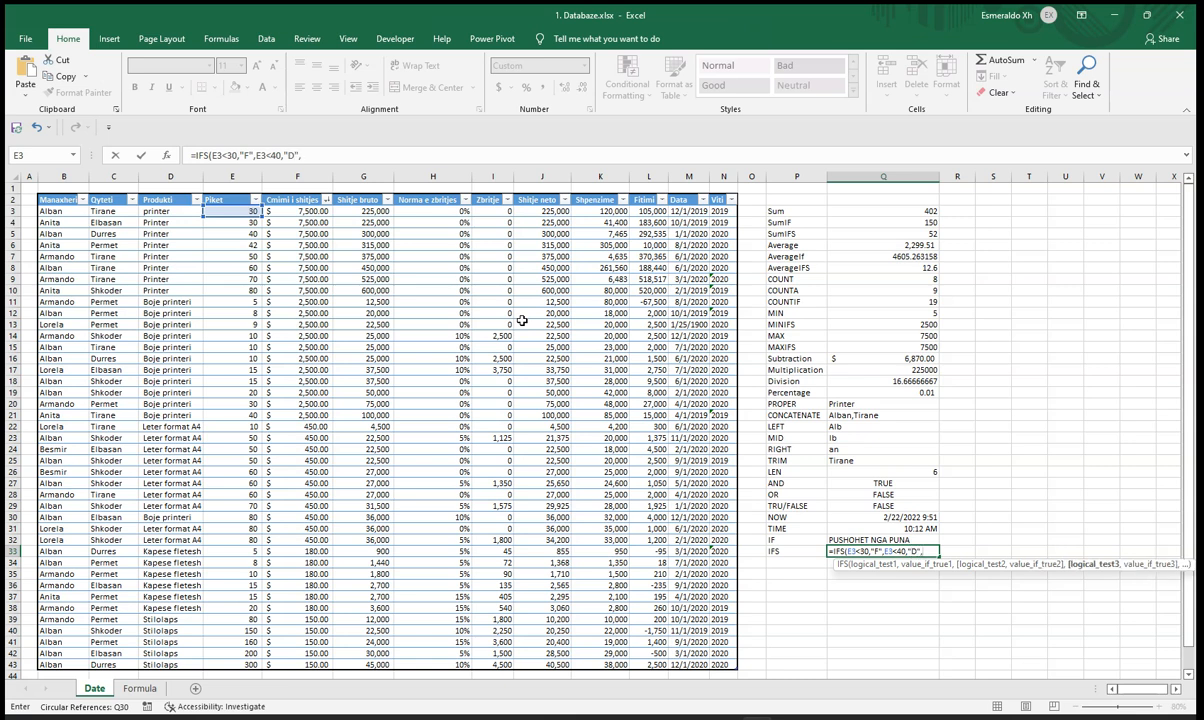
{"action": "left_click", "coordinate": [220, 210]}
{"action": "type", "text": "<"}
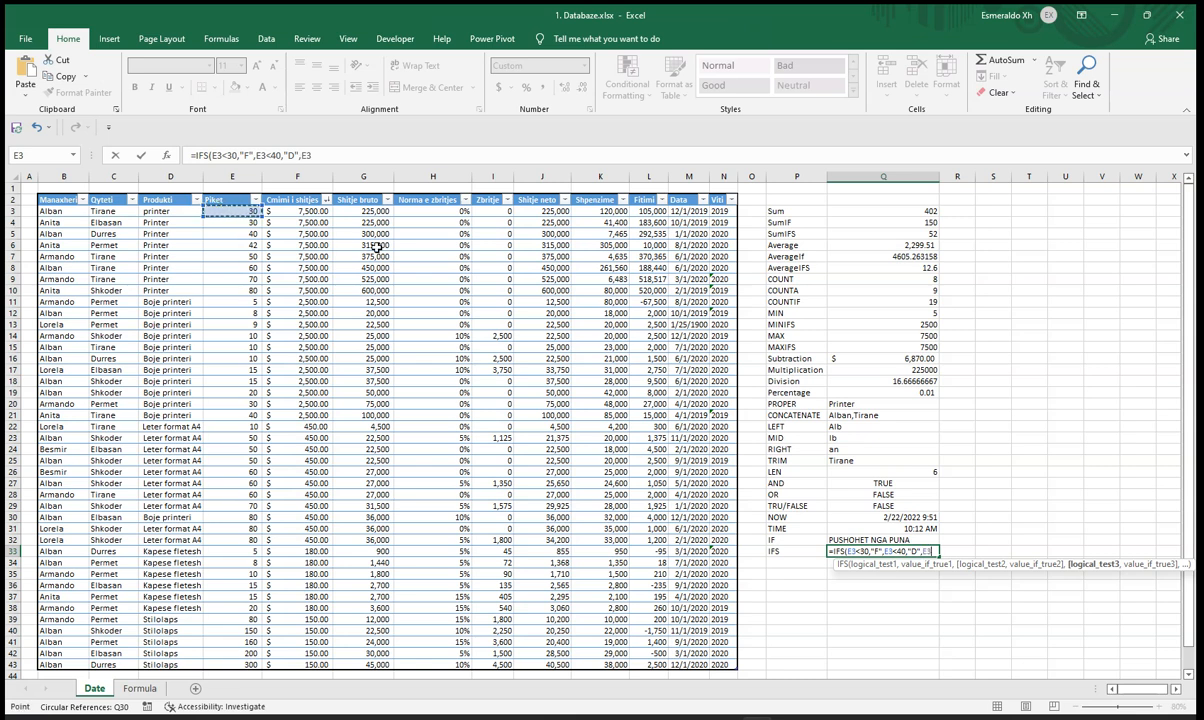
{"action": "type", "text": "70,\""}
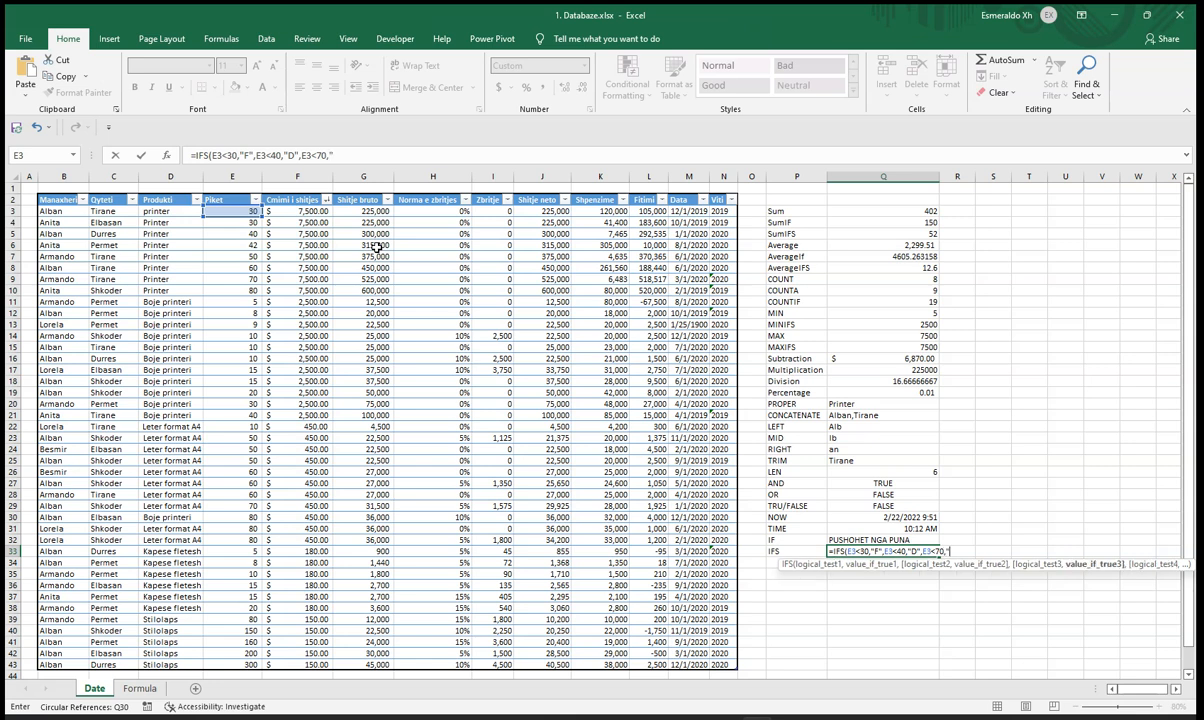
{"action": "type", "text": "C\""}
{"action": "key", "text": "Return"}
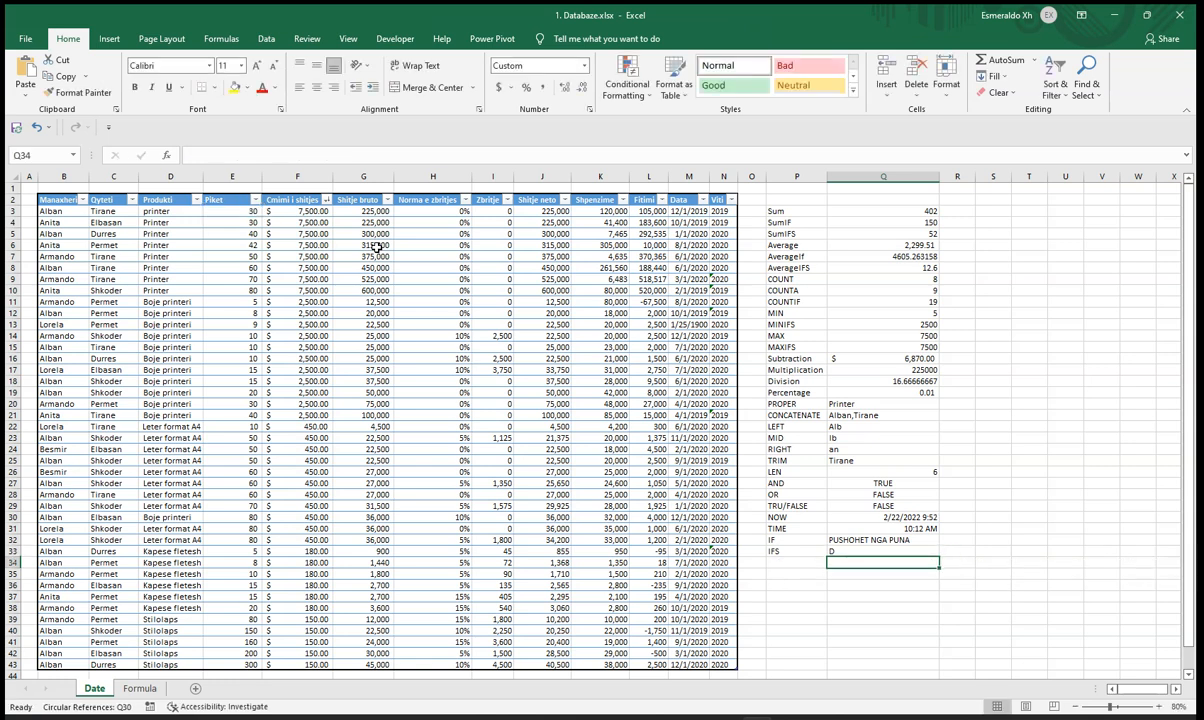
Open the IFS formula in Q33 for editing
{"action": "left_click", "coordinate": [876, 549]}
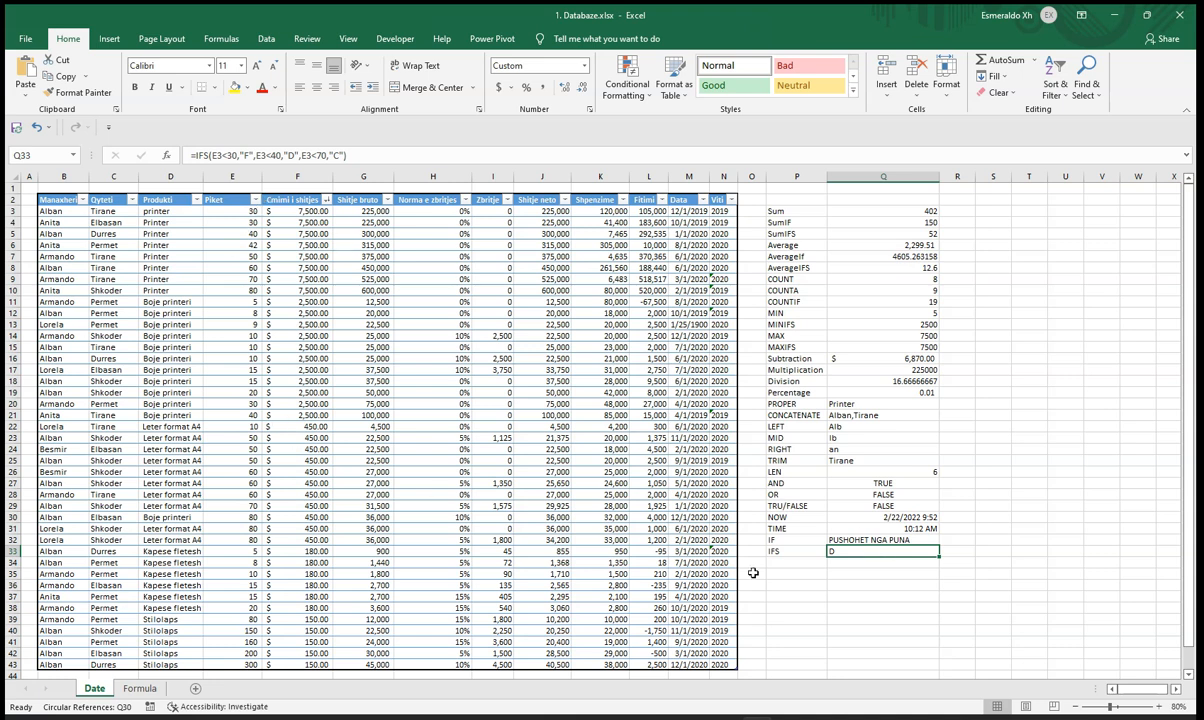
{"action": "double_click", "coordinate": [855, 551]}
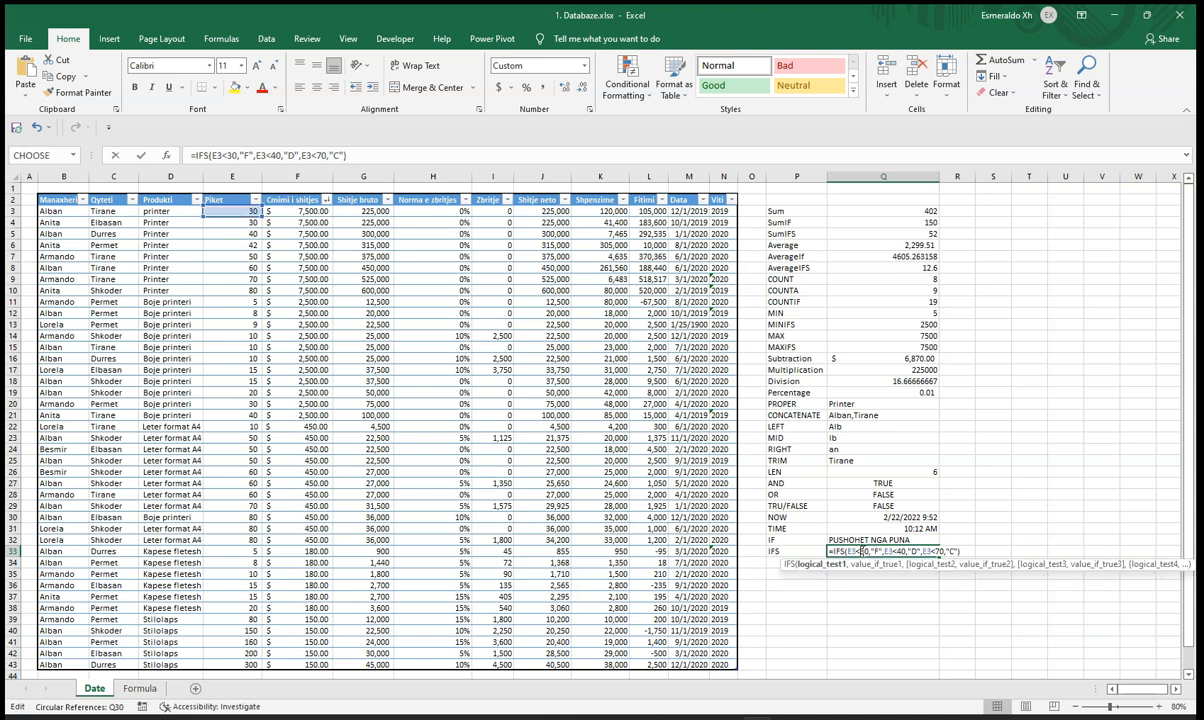